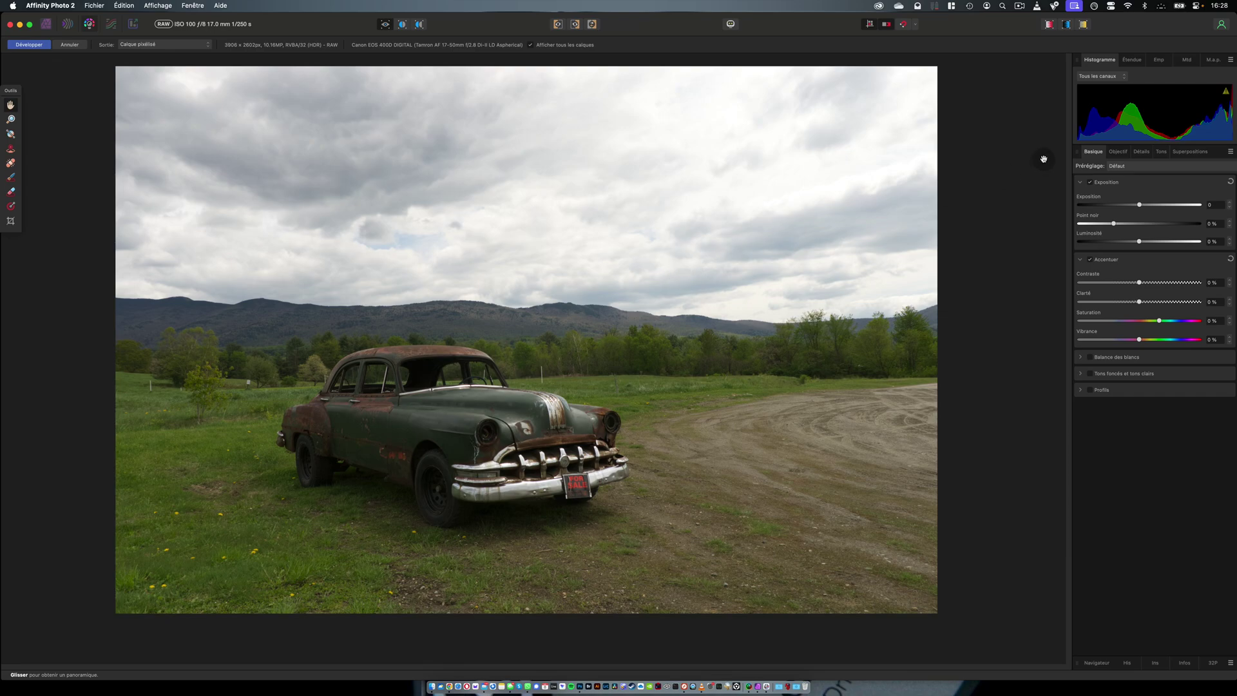
Step: Add a brush overlay and paint it over the whole old car
click(1190, 151)
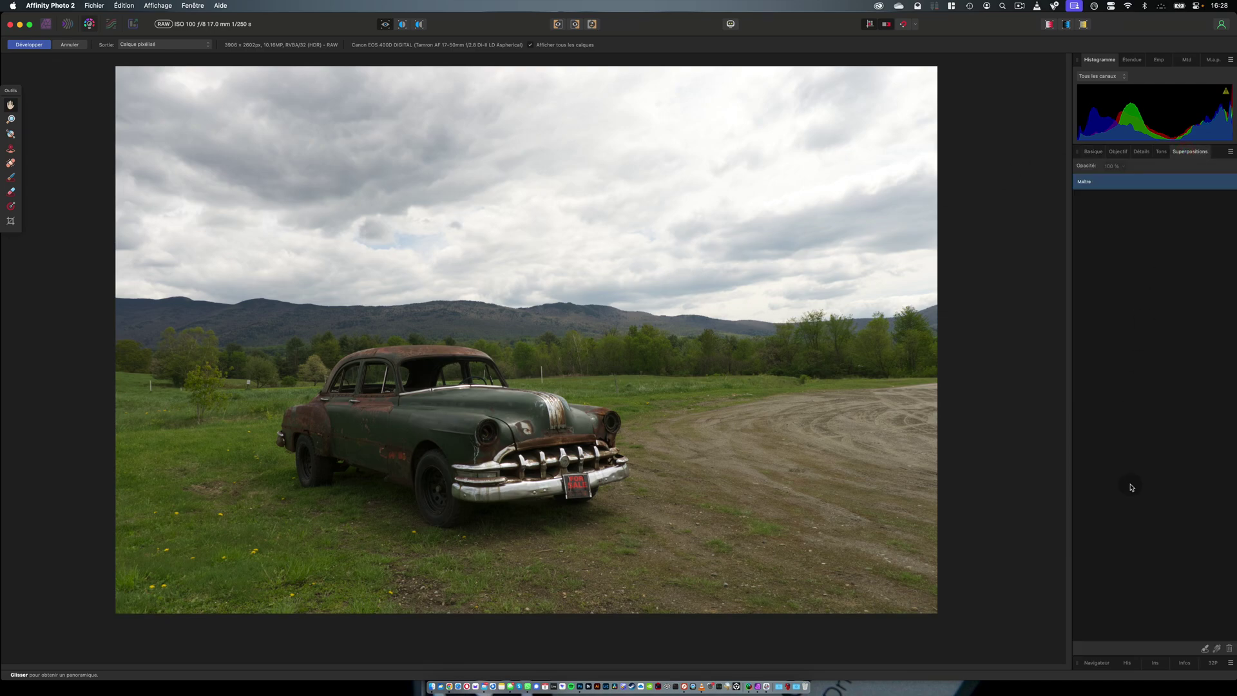
click(1206, 648)
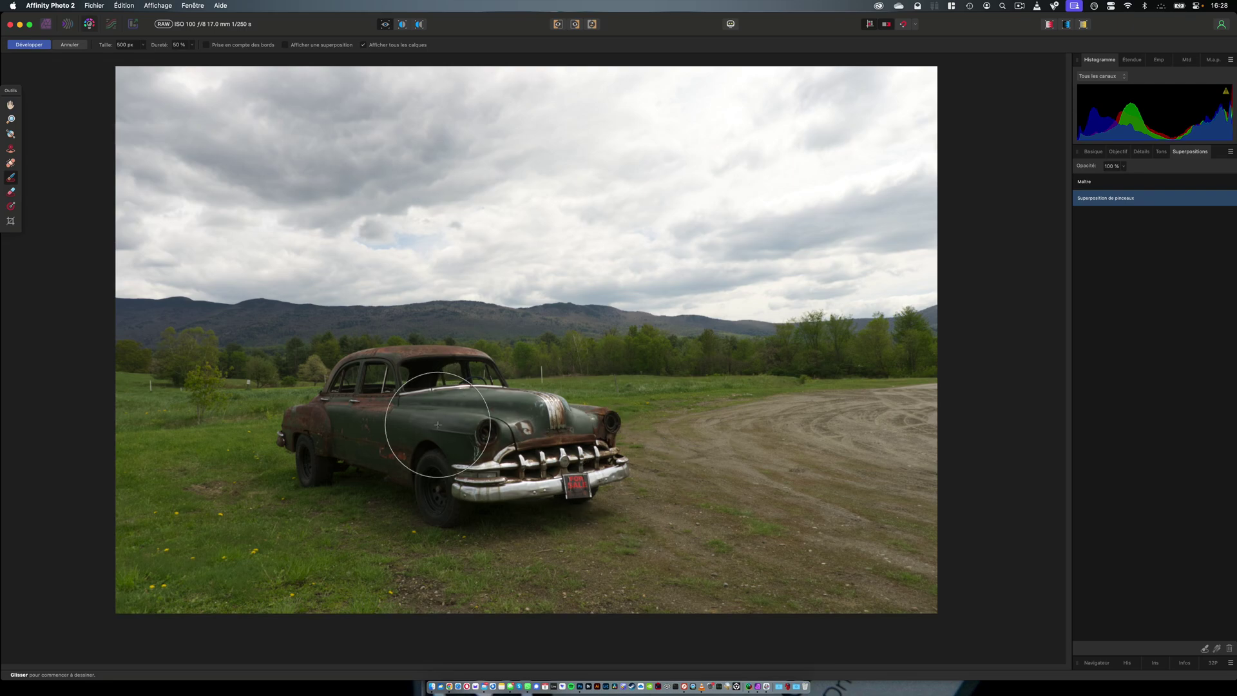
mouse_move(439, 424)
mouse_down()
mouse_move(461, 448)
mouse_move(539, 456)
mouse_move(583, 444)
mouse_move(440, 399)
mouse_move(452, 389)
mouse_move(374, 391)
mouse_move(311, 437)
mouse_move(470, 466)
mouse_move(359, 446)
mouse_move(318, 456)
mouse_move(468, 485)
mouse_move(570, 473)
mouse_move(585, 430)
mouse_move(483, 404)
mouse_move(466, 377)
mouse_move(381, 390)
mouse_up()
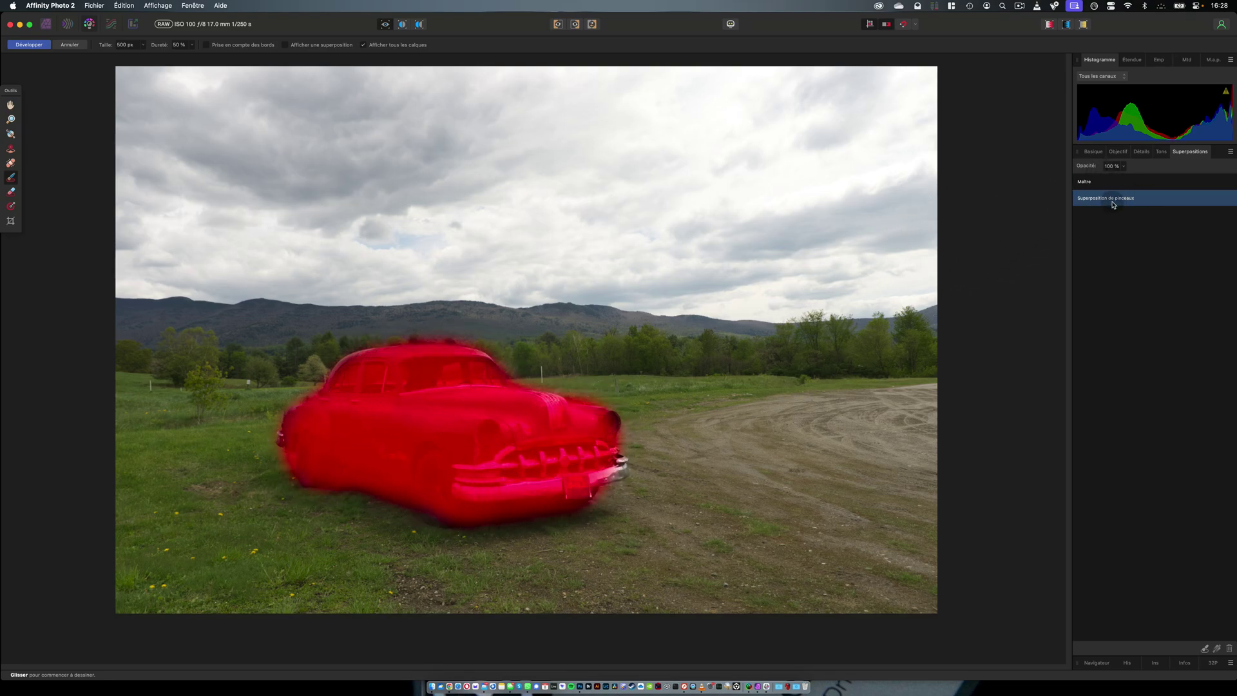
Step: Enable shadows and highlights for the car's overlay, raising the shadows to about 98 % and the brightness to 4 %
click(1096, 156)
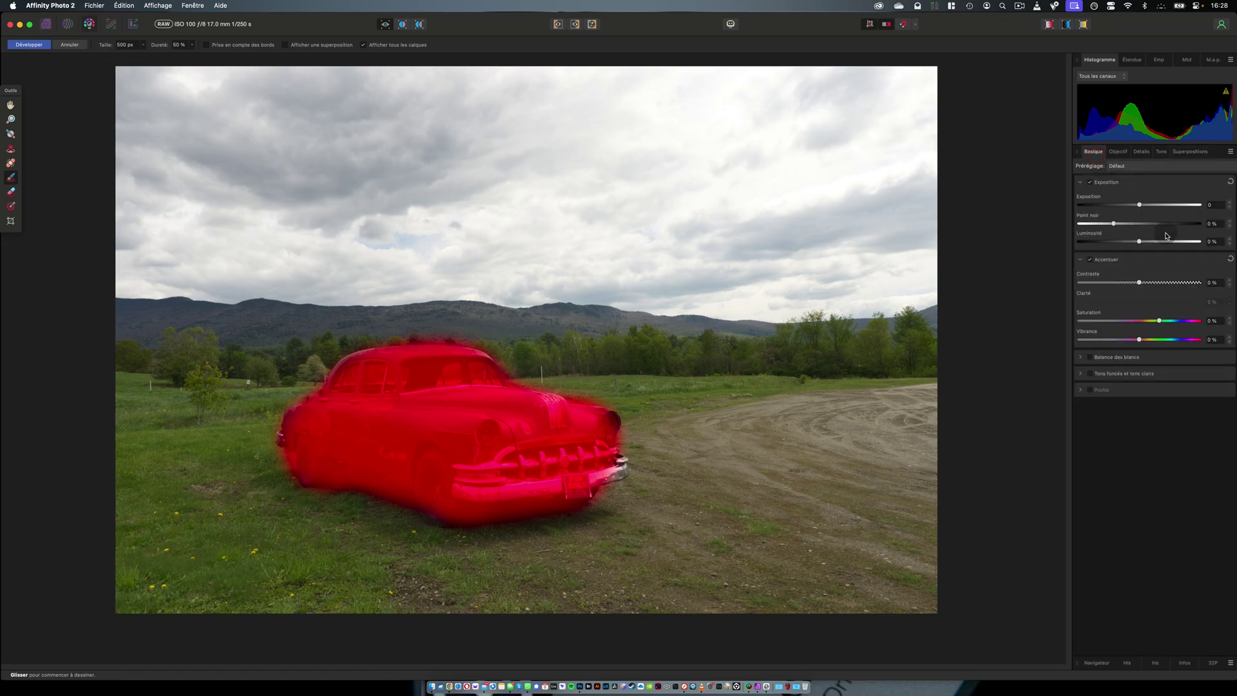
drag(1147, 206, 1165, 207)
double_click(1157, 205)
click(1090, 374)
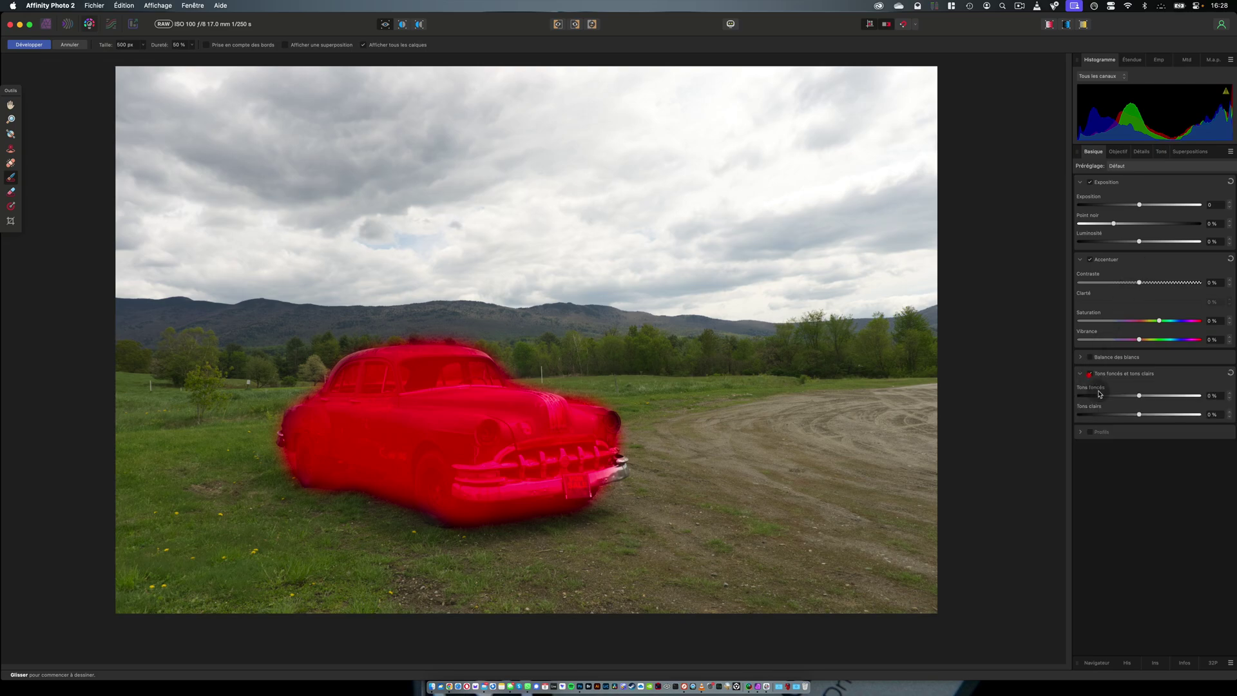
drag(1140, 395, 1201, 397)
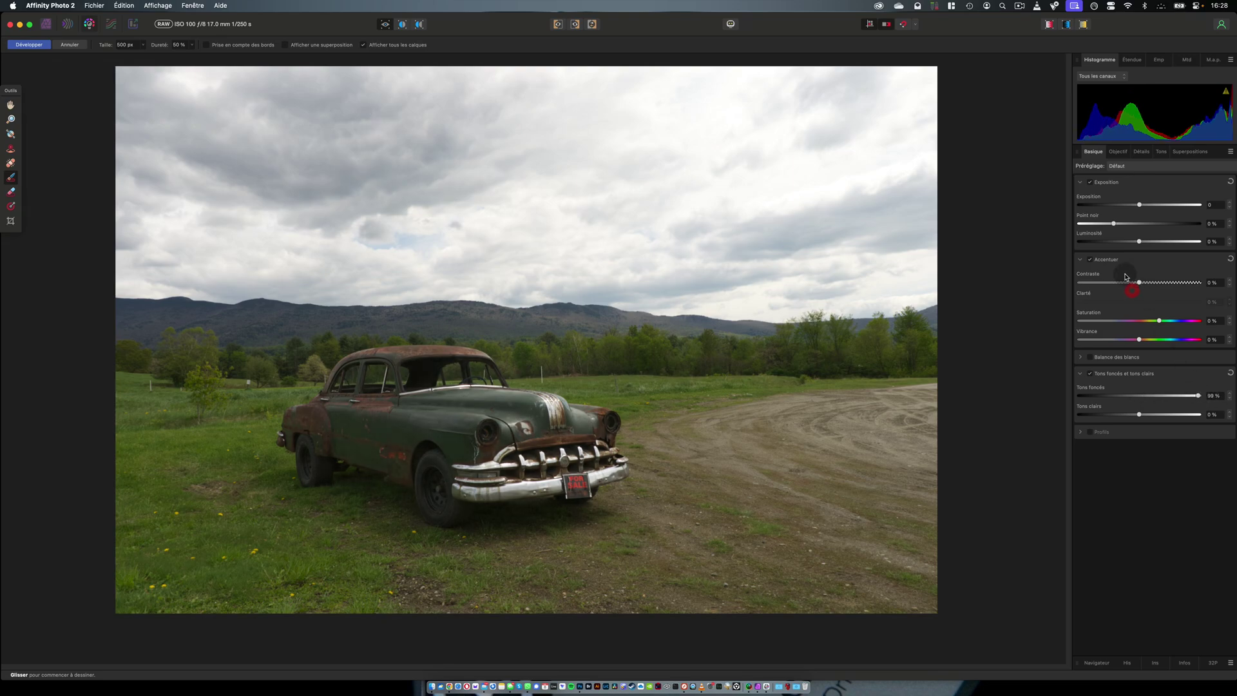
drag(1140, 243, 1148, 247)
drag(1147, 247, 1149, 248)
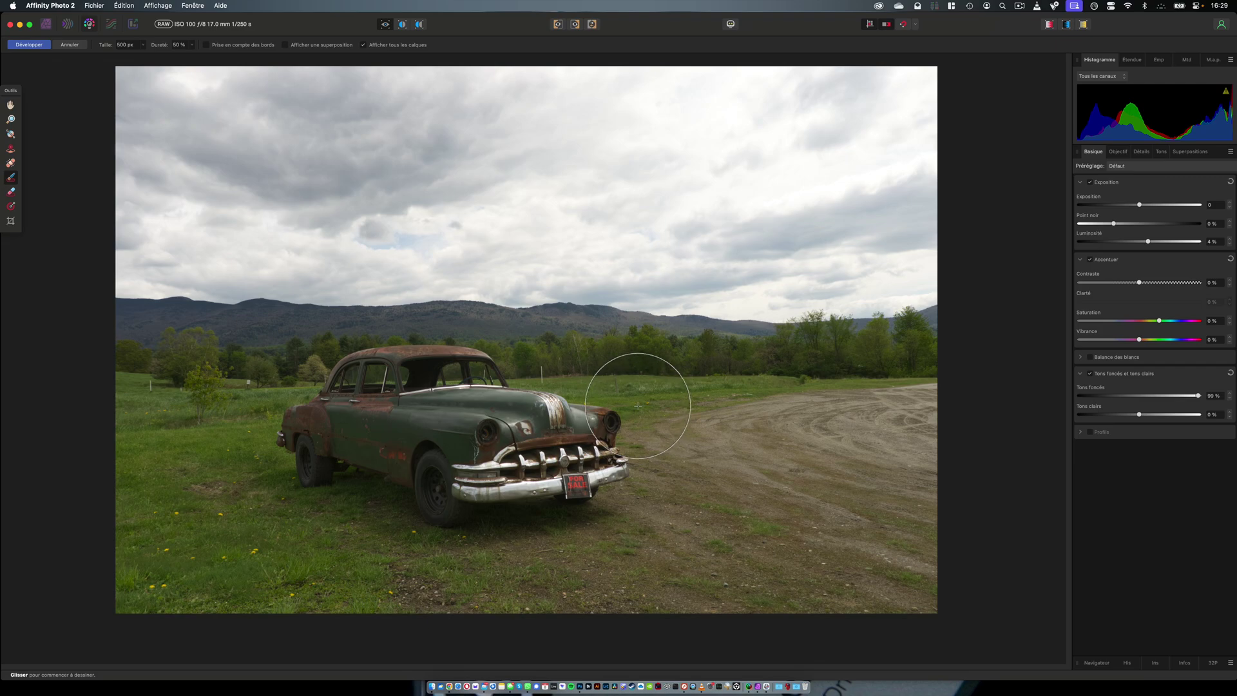
Step: Add a linear gradient overlay covering the sky, fading from the lower clouds to just below the mountain ridge
click(1190, 152)
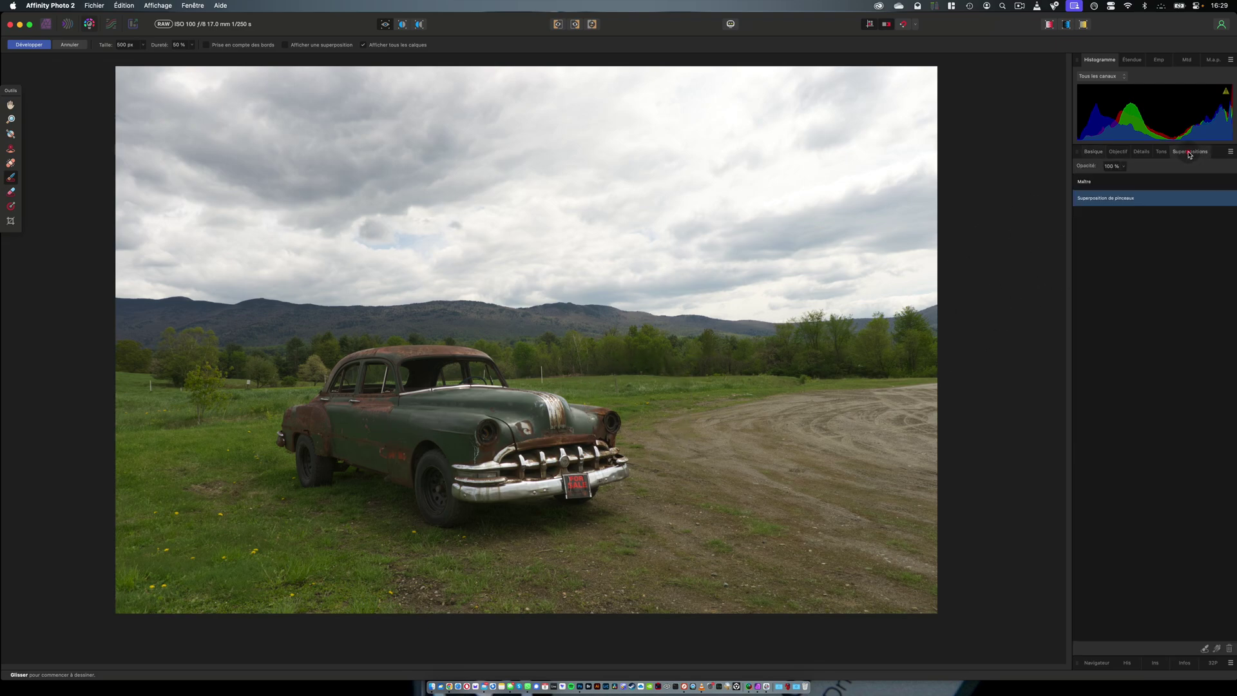
click(1217, 649)
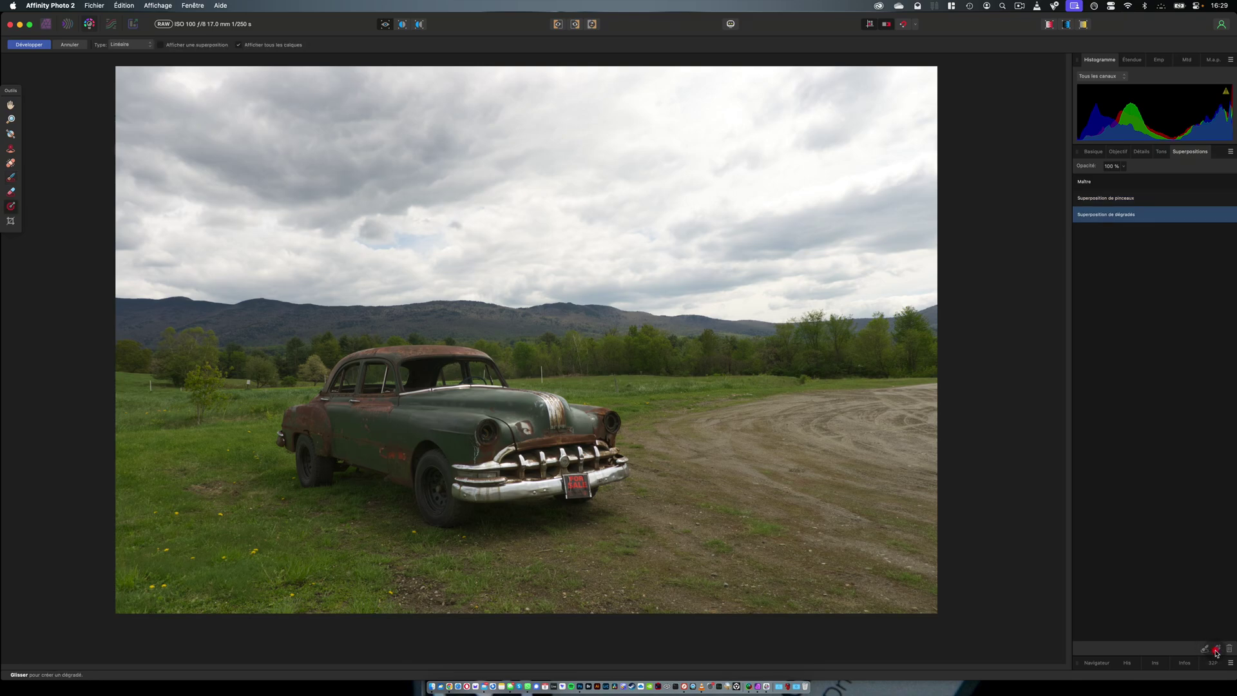
drag(487, 80, 494, 299)
drag(487, 80, 494, 199)
drag(493, 299, 491, 325)
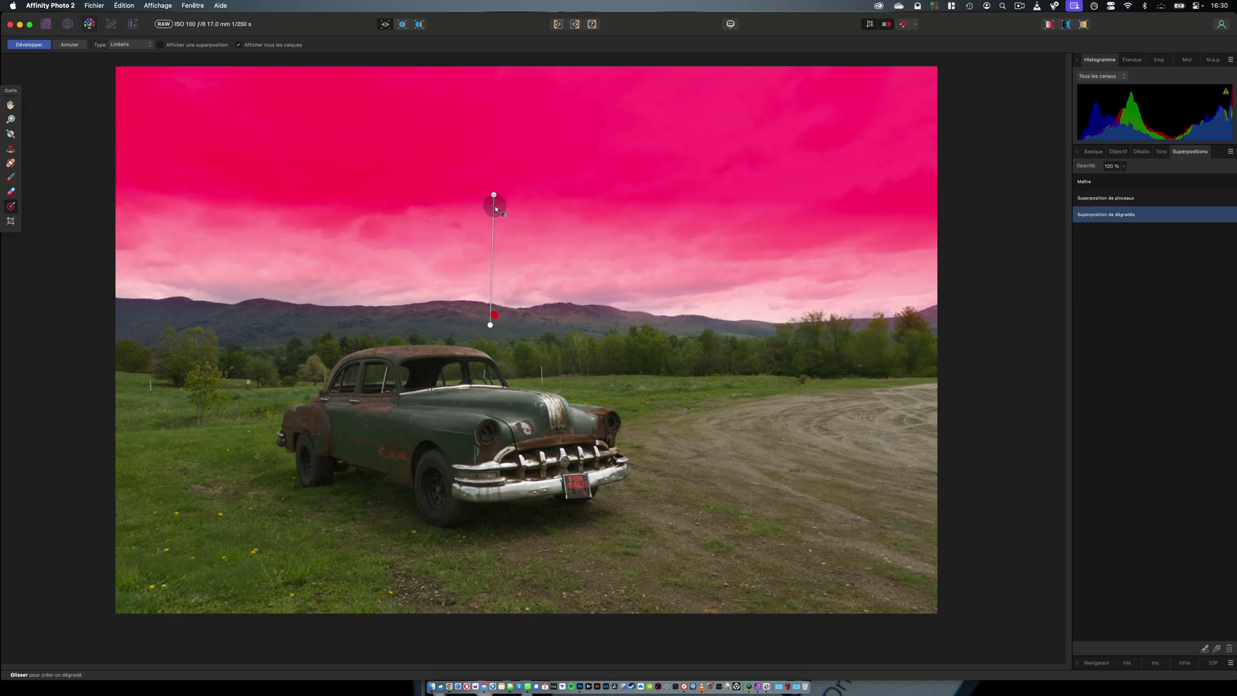
mouse_move(495, 199)
mouse_down()
mouse_move(497, 243)
mouse_move(490, 222)
mouse_up()
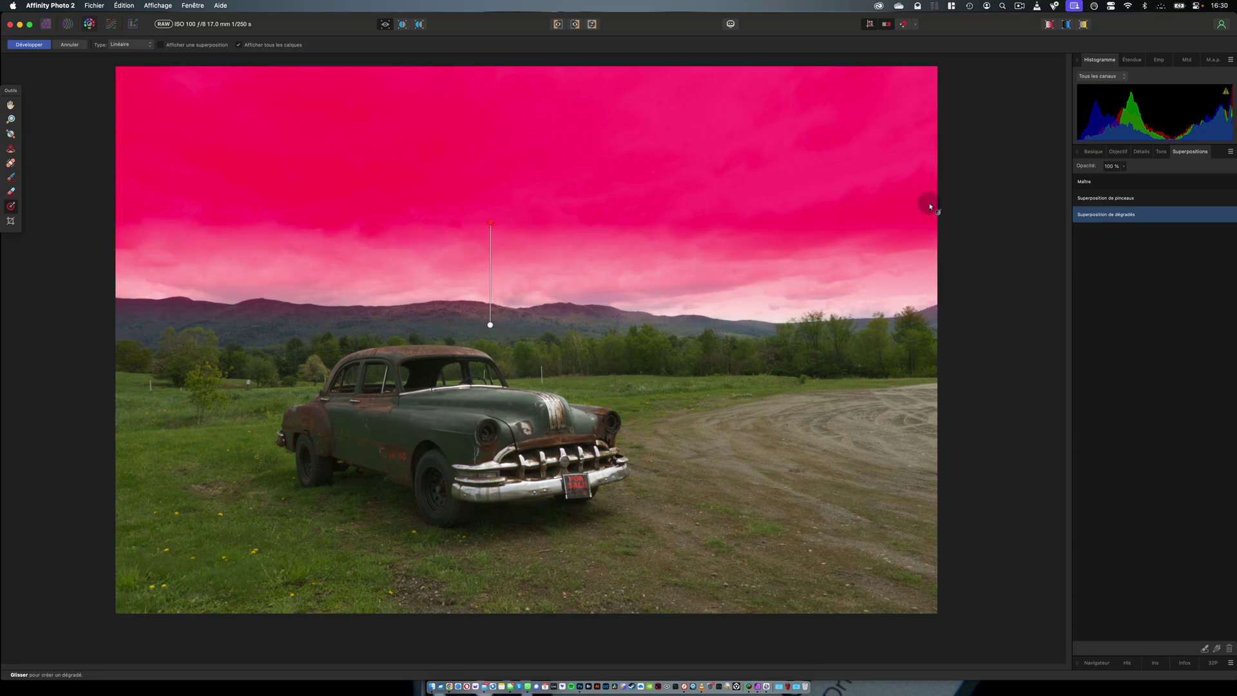
Step: Lower the sky overlay's highlights to about -63 % and raise its contrast to 18 %
click(1094, 151)
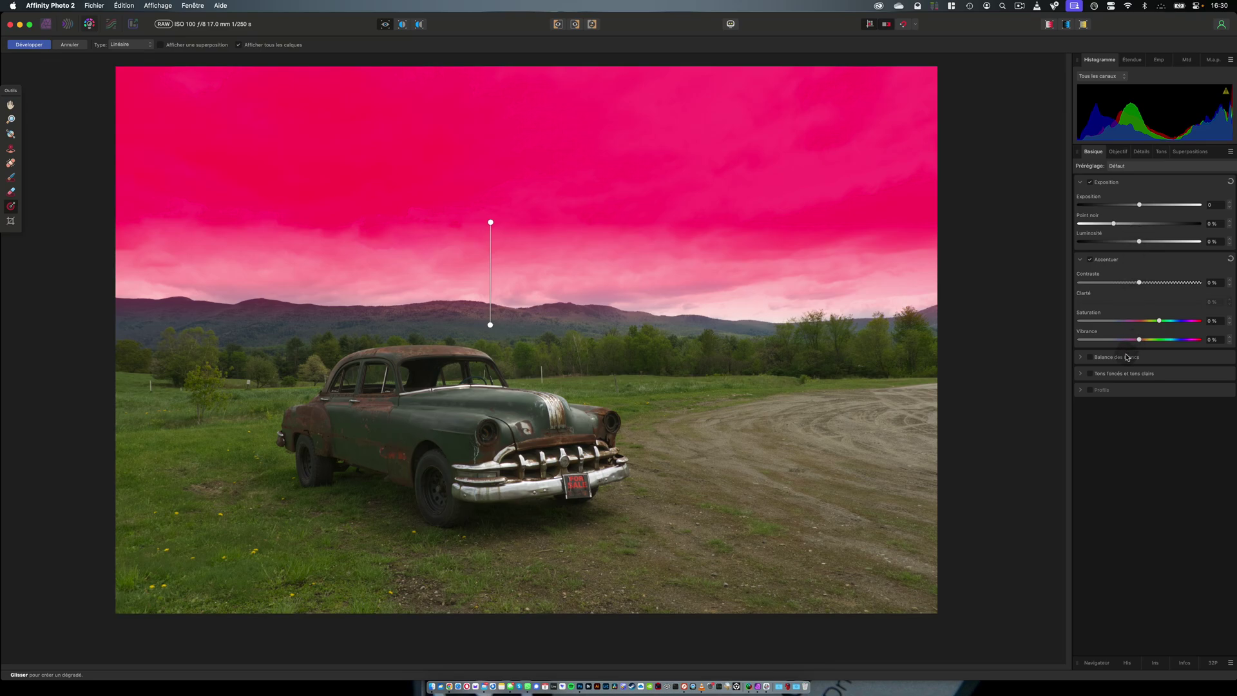
click(1090, 374)
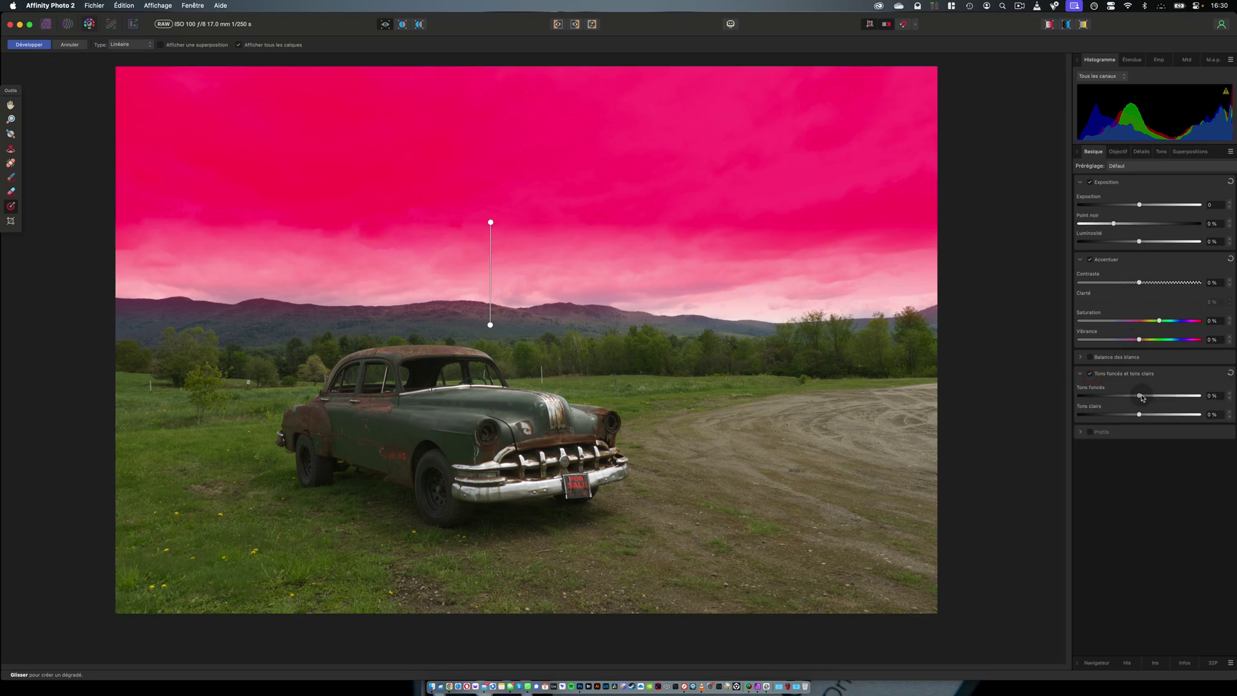
drag(1139, 415, 1106, 424)
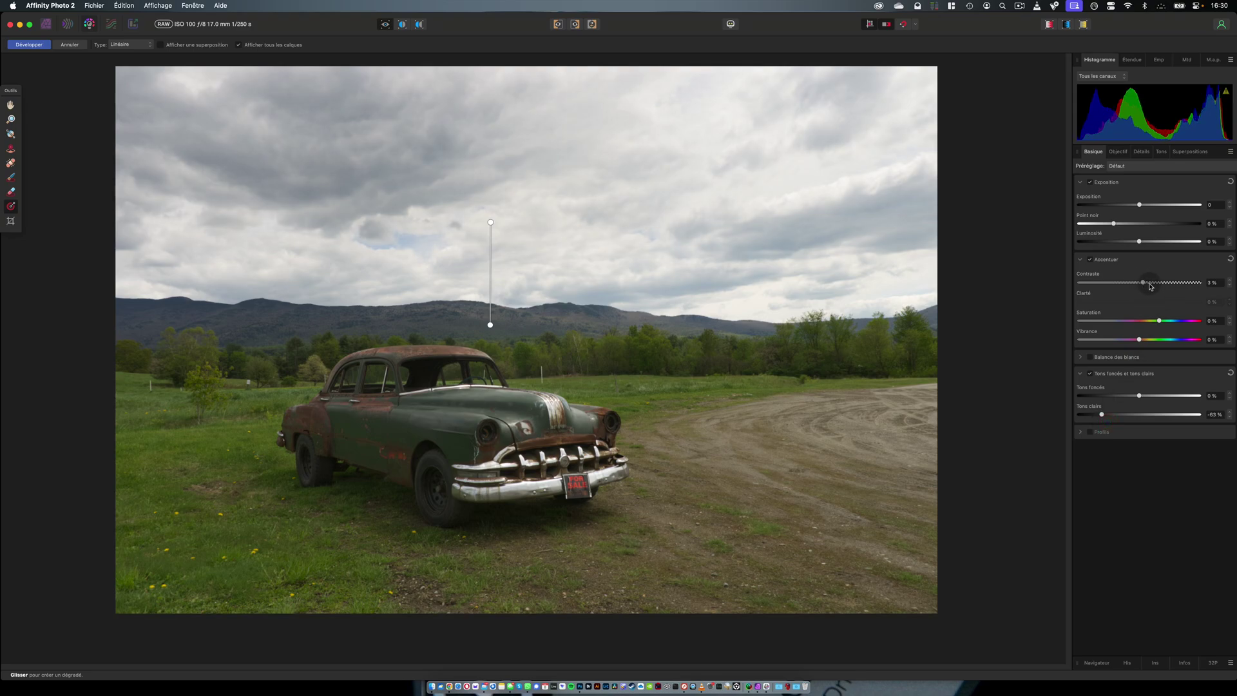
mouse_move(1139, 282)
mouse_down()
mouse_move(1172, 289)
mouse_move(1162, 281)
mouse_up()
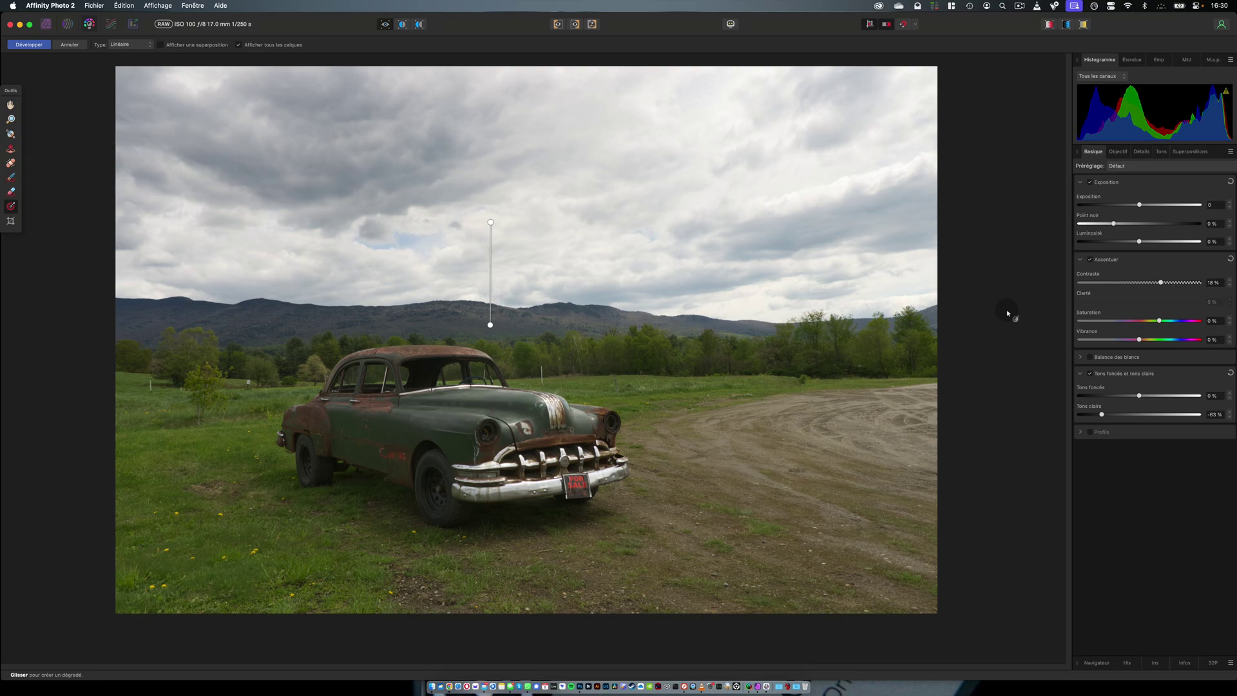
Step: Select the Maître overlay and review its tone, detail, lens and basic settings, including split toning, profiles and white balance
click(1120, 153)
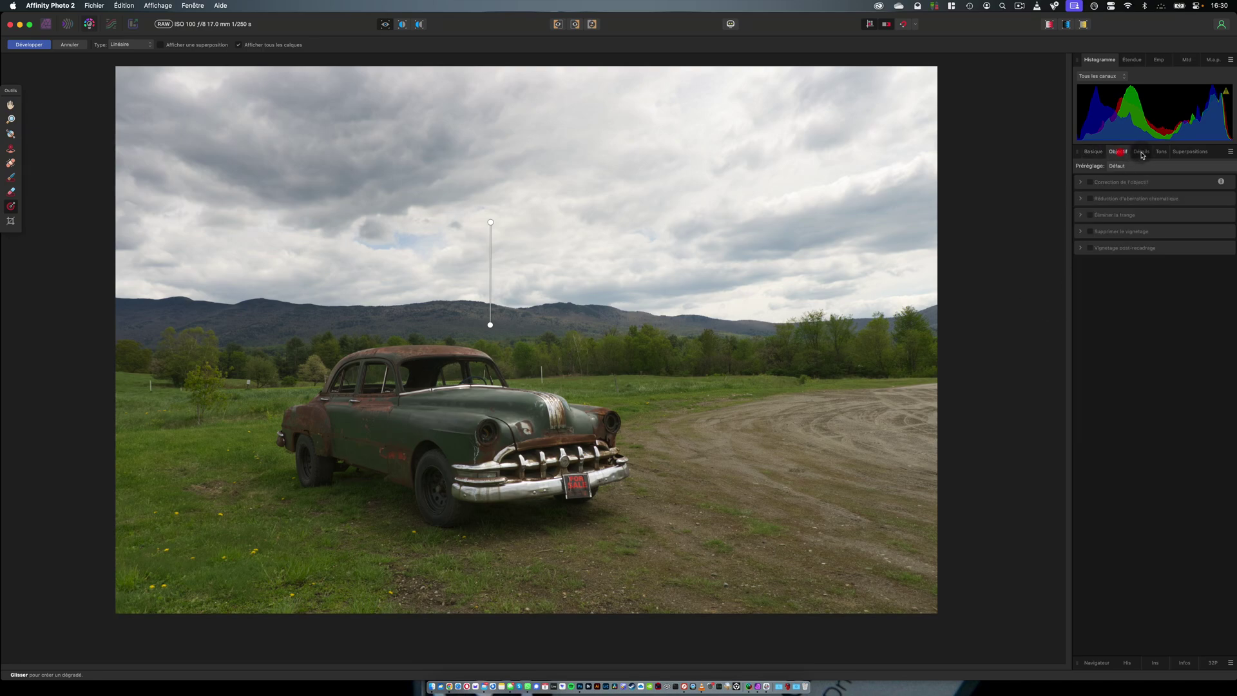
click(1190, 151)
click(1105, 181)
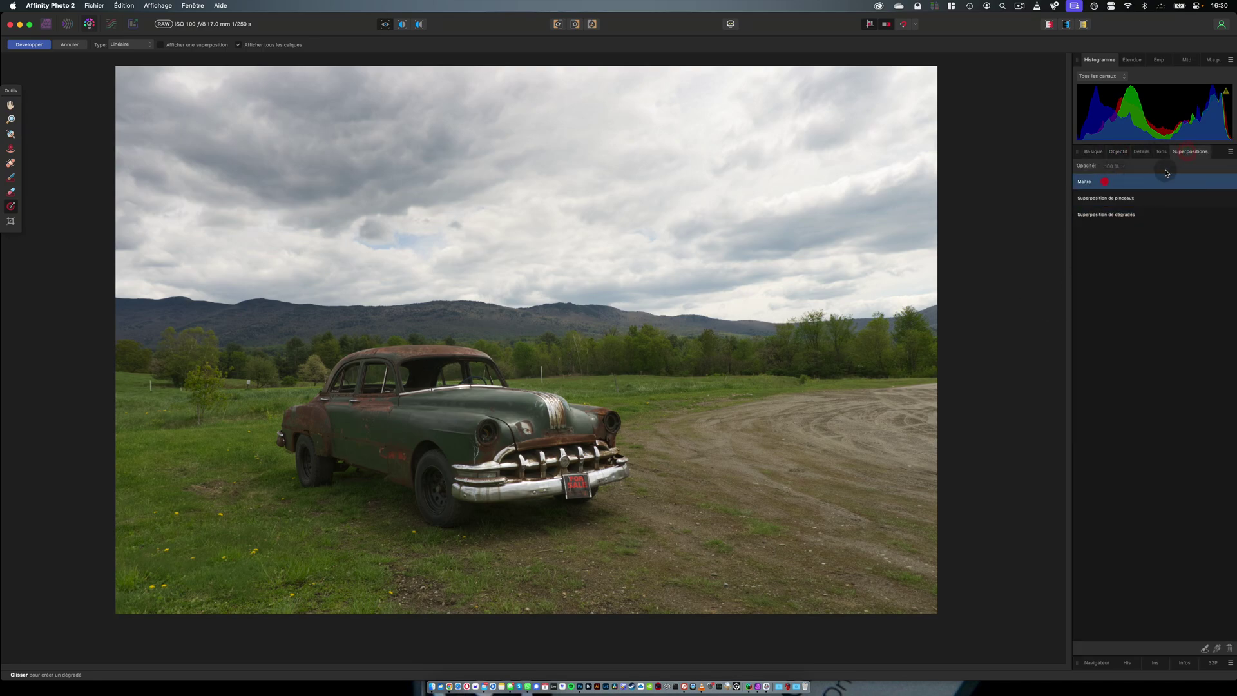
click(1160, 154)
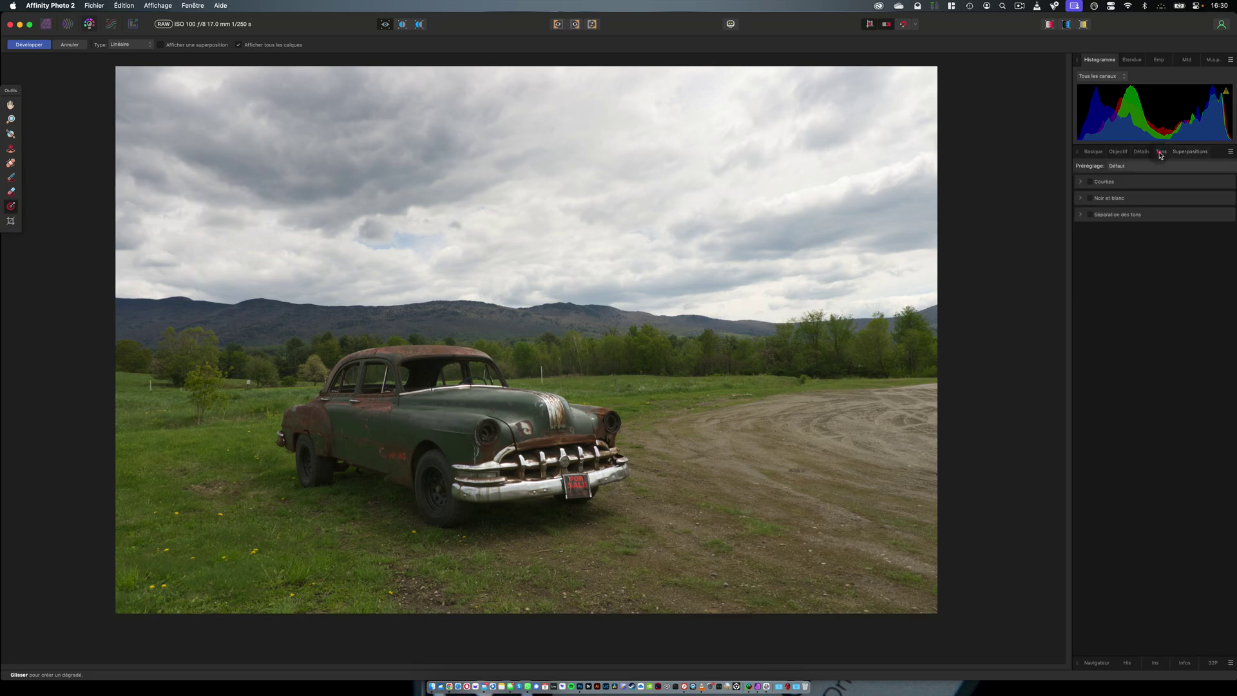
click(1081, 215)
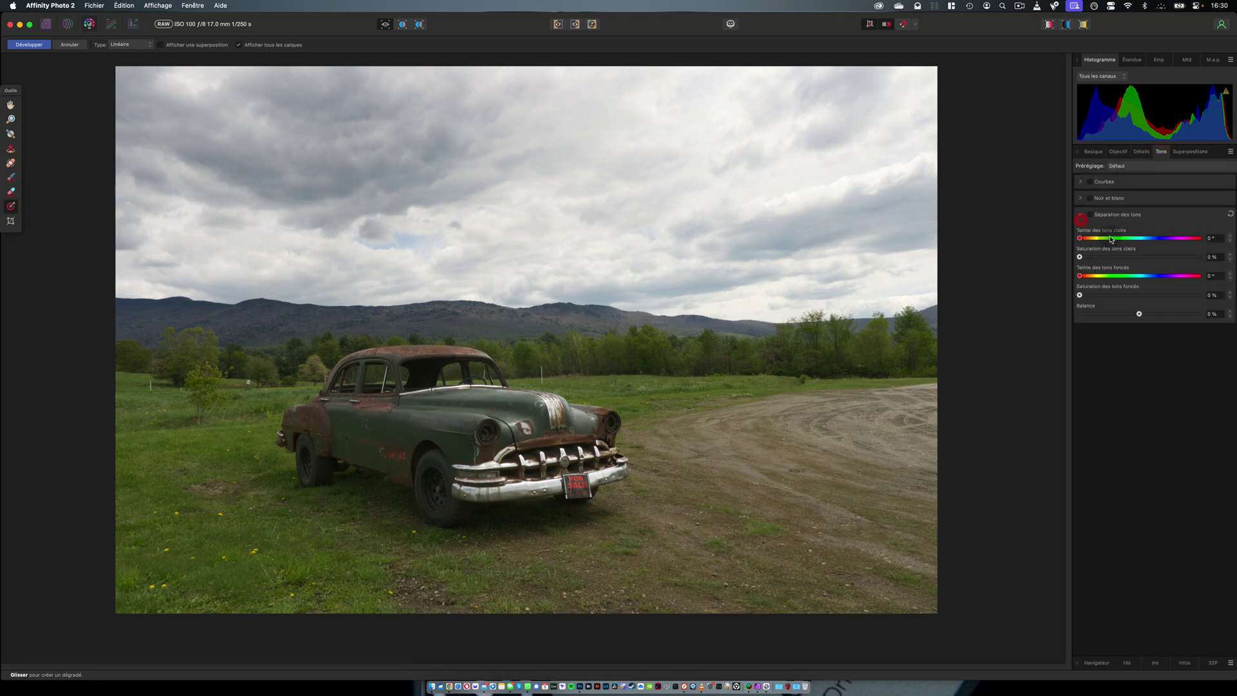
click(1142, 152)
click(1120, 152)
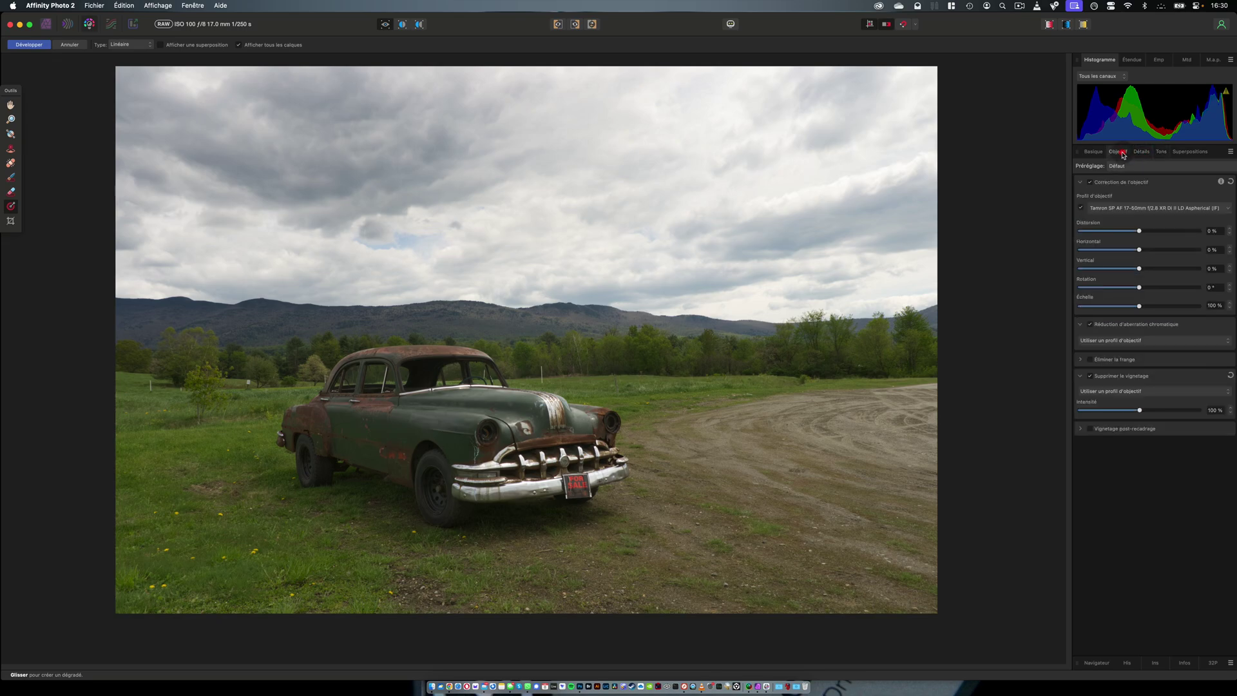
click(1096, 153)
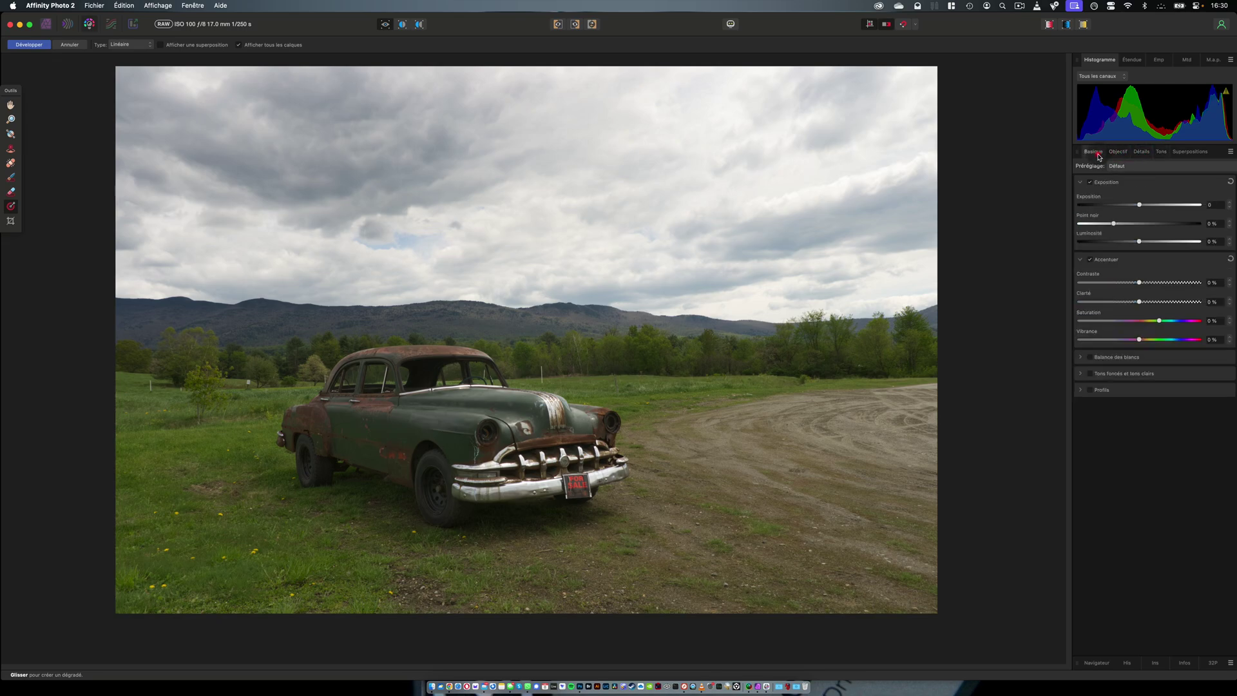
click(1080, 389)
click(1082, 375)
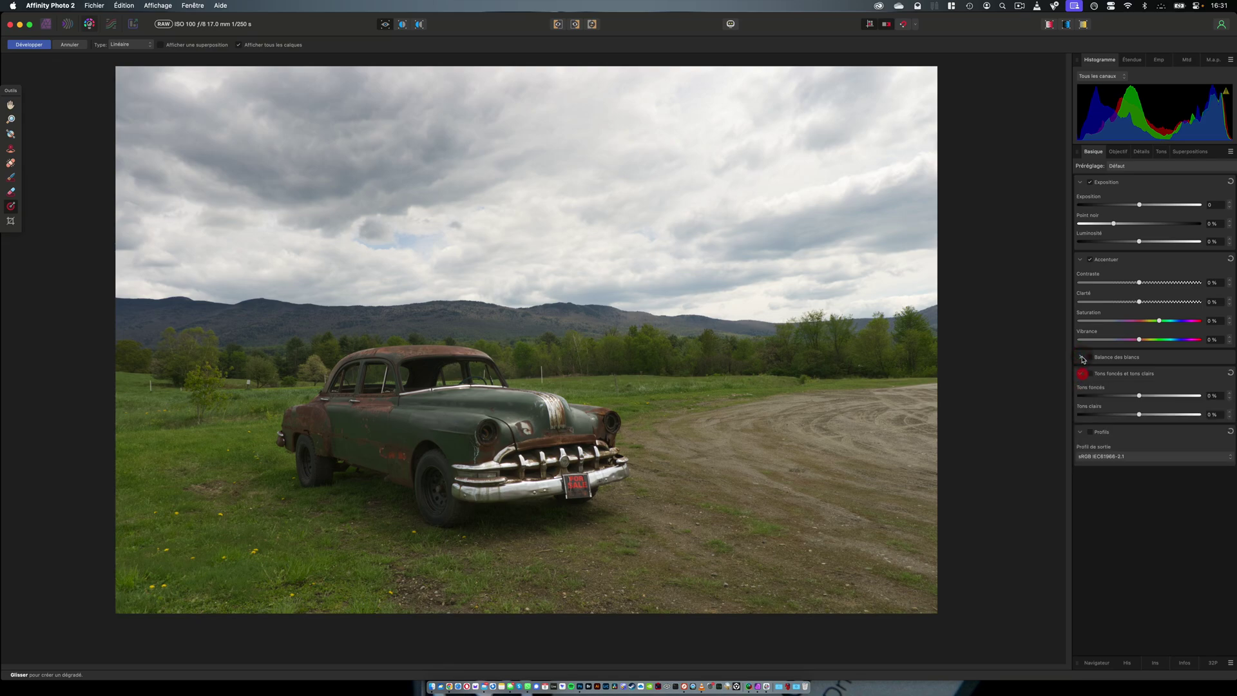
click(1081, 355)
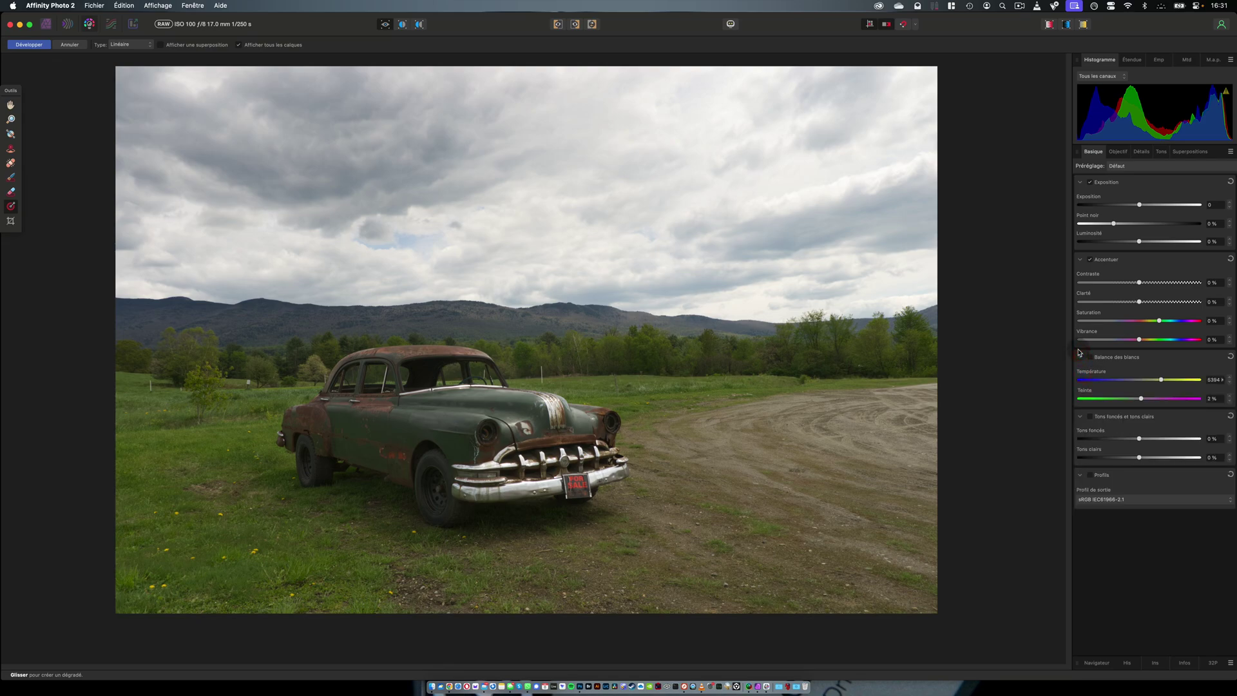
Step: Develop the RAW photo and add a TSI adjustment to it, placing its dialog over the sky
click(42, 48)
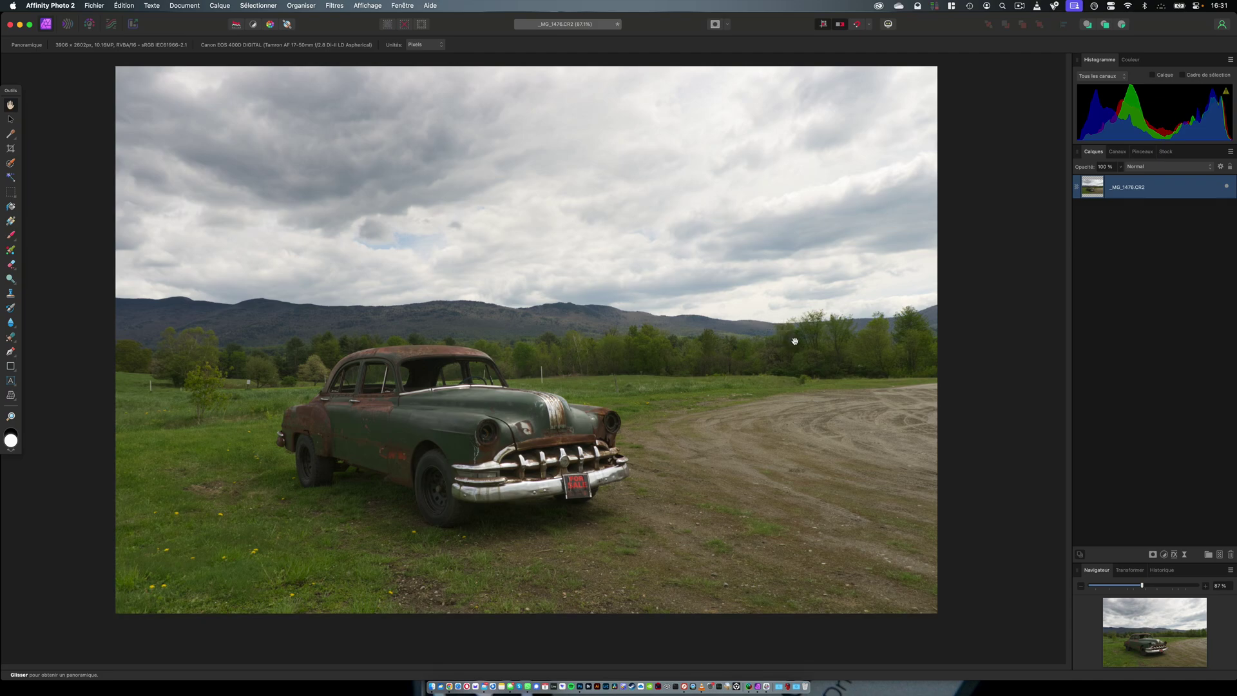
click(1165, 555)
scroll(1167, 558, down, 5)
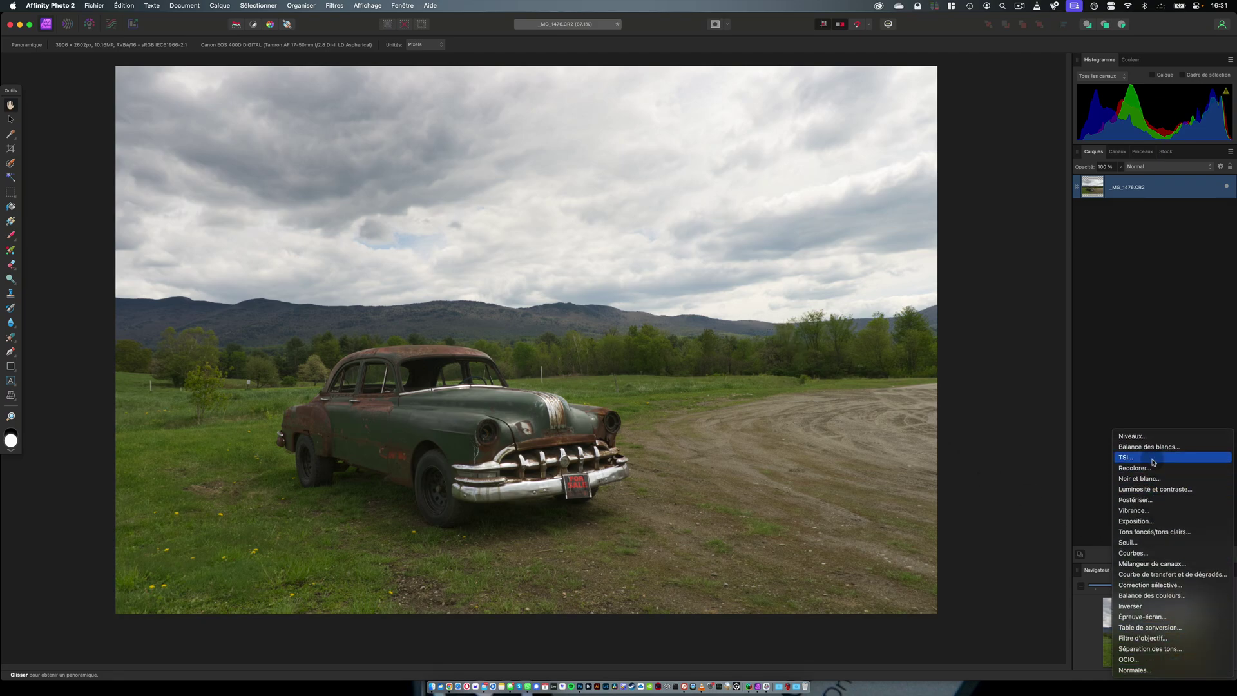
click(1174, 457)
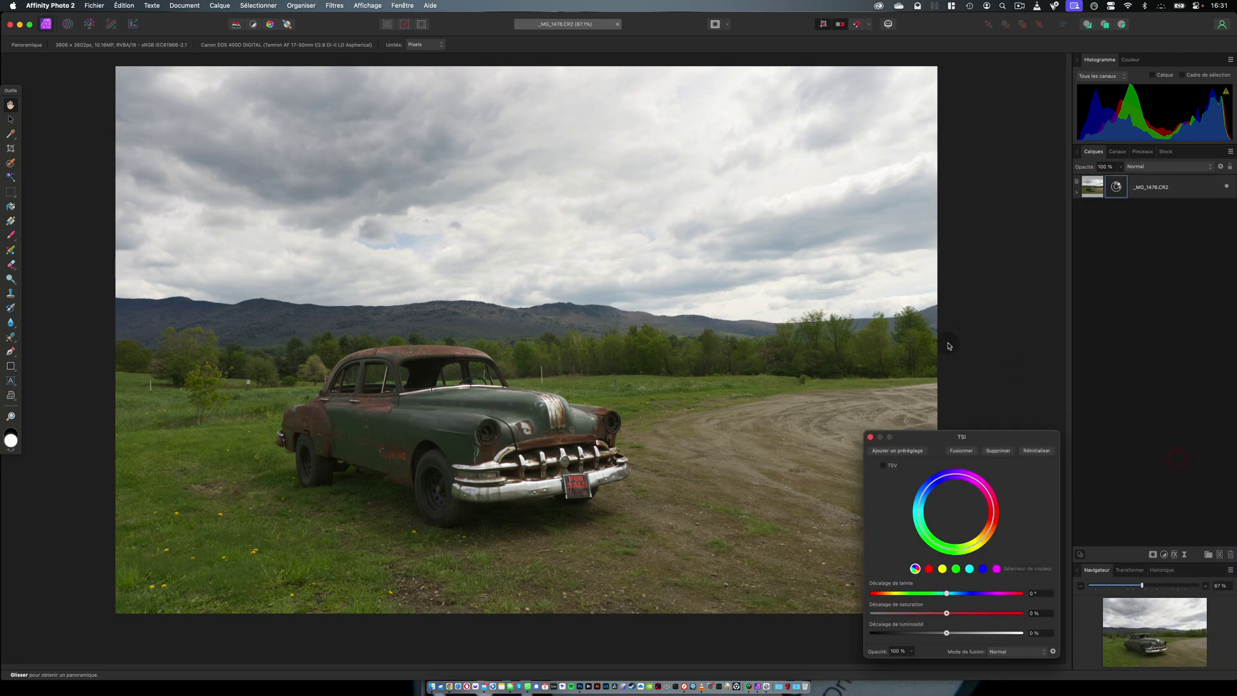
drag(980, 440, 877, 92)
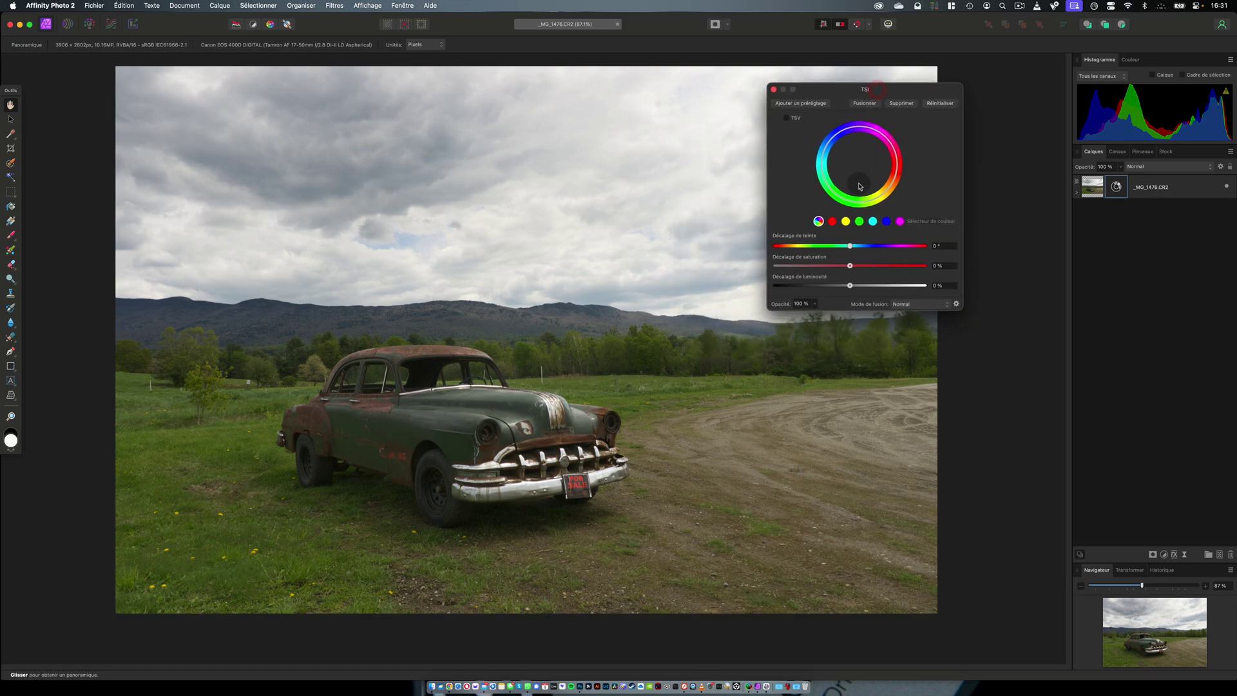
Step: Target the greens in the TSI adjustment, extending their colour range into yellow and pulling its other limit away from cyan
click(860, 221)
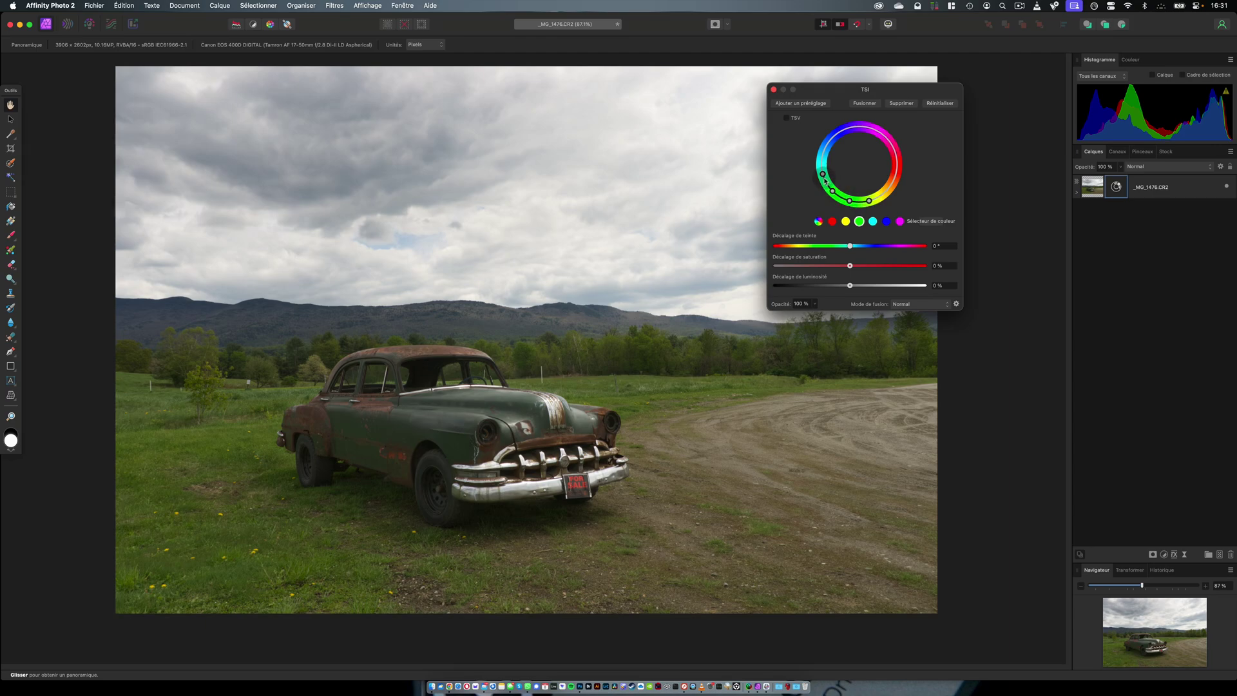
mouse_move(852, 247)
mouse_down()
mouse_move(906, 251)
mouse_move(800, 251)
mouse_move(934, 258)
mouse_move(811, 256)
mouse_move(892, 265)
mouse_move(855, 265)
mouse_up()
drag(870, 205, 885, 200)
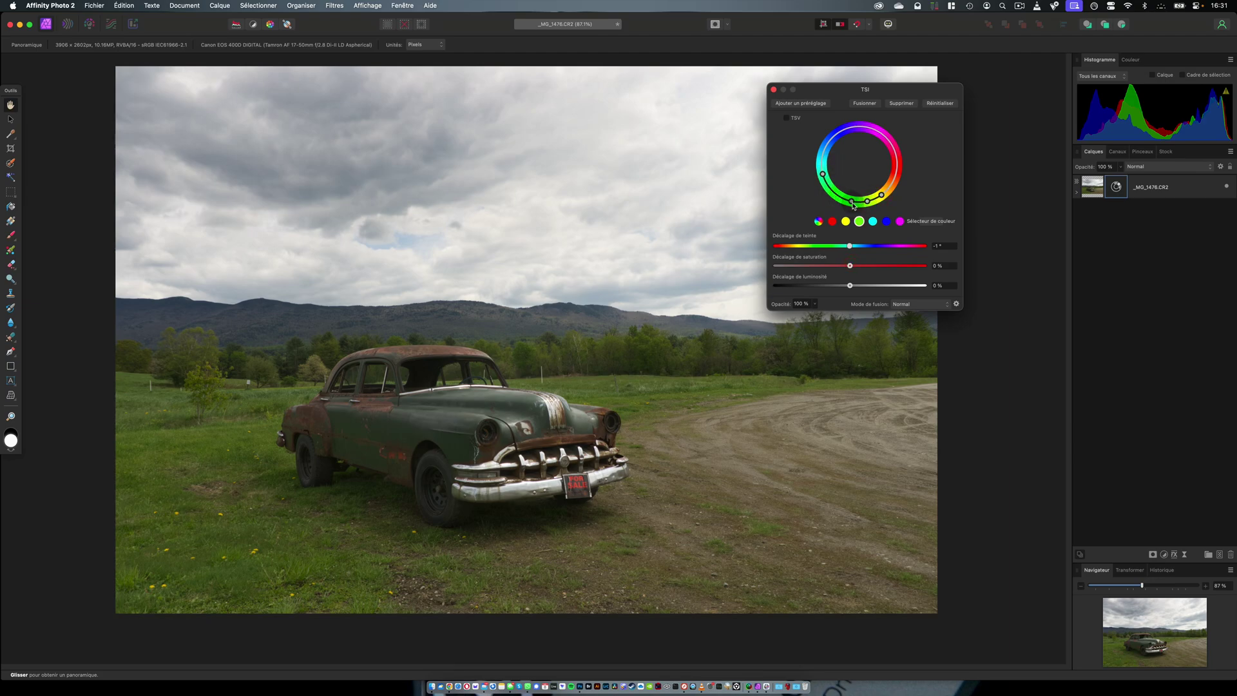
drag(823, 174, 839, 198)
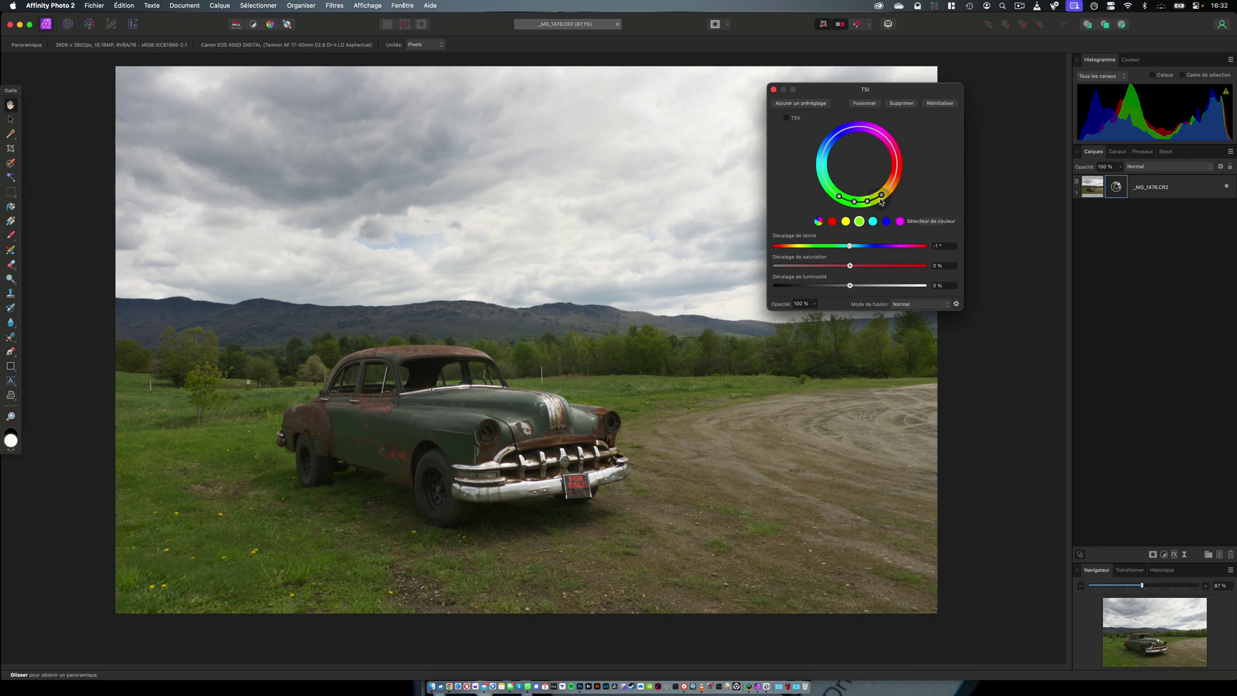
Step: Give the greens a hue shift of 50,1° and a saturation shift of 42 %, and widen their colour range towards orange
mouse_move(849, 247)
mouse_down()
mouse_move(831, 247)
mouse_move(874, 248)
mouse_up()
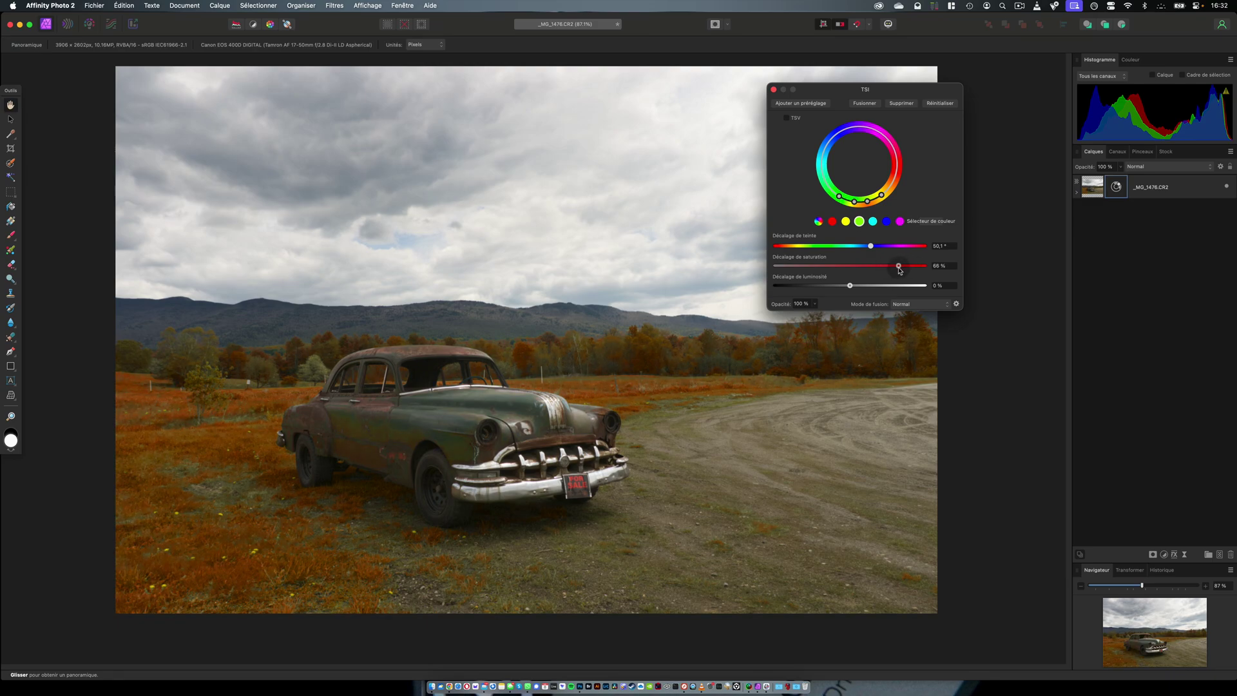
drag(908, 270, 874, 268)
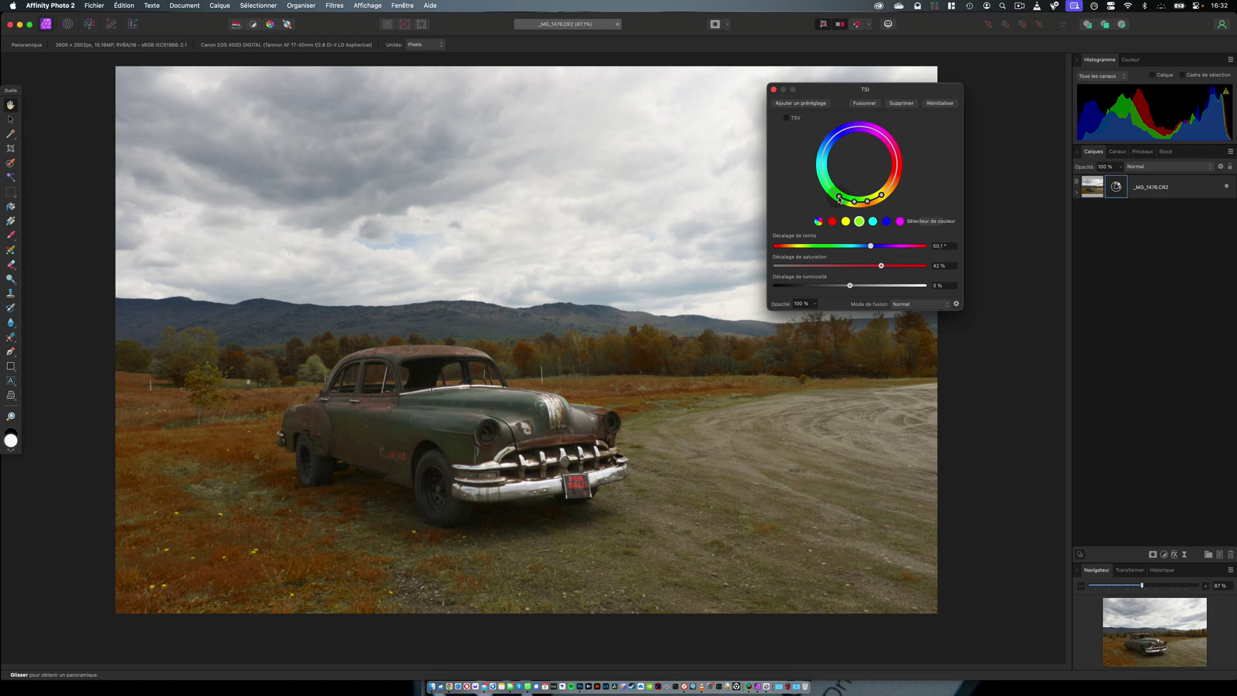
drag(833, 194, 891, 195)
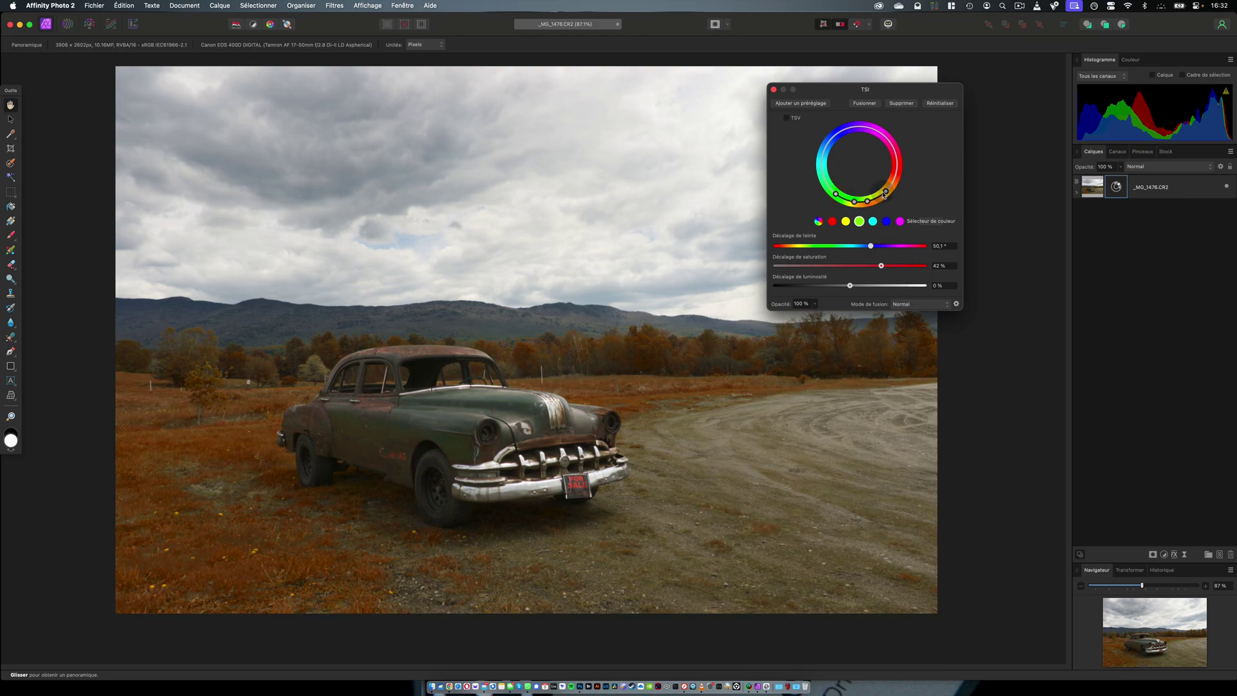
drag(893, 187, 893, 185)
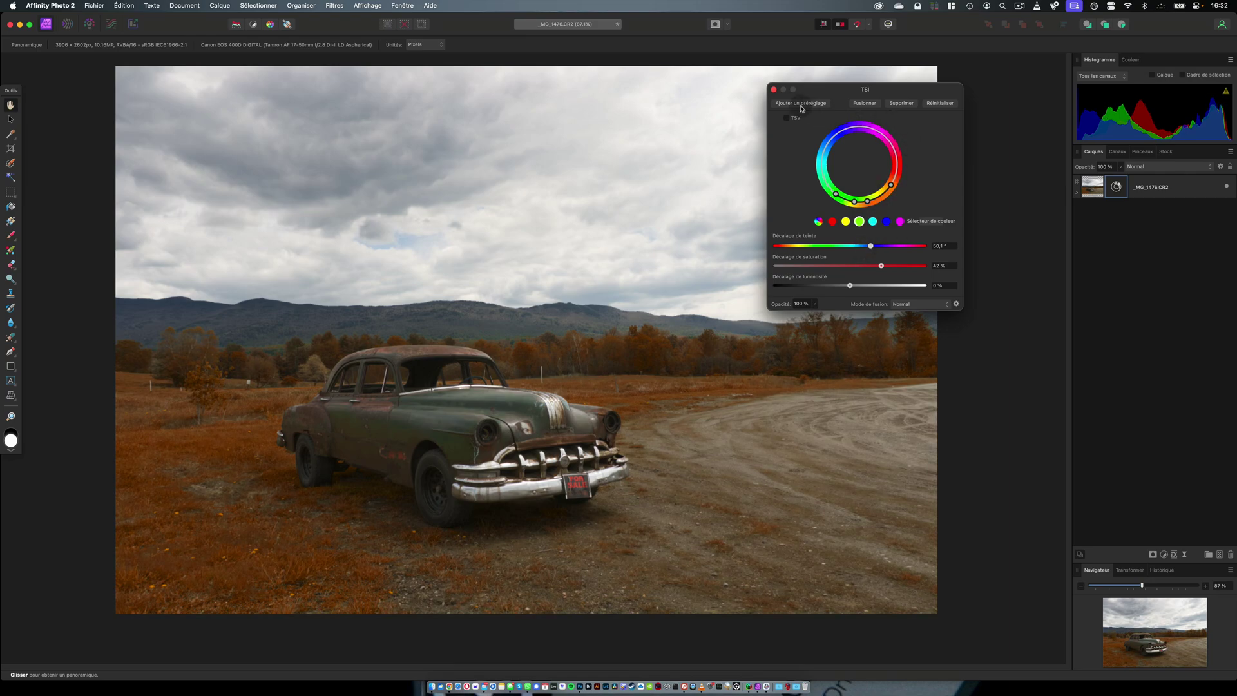
click(774, 90)
click(1076, 194)
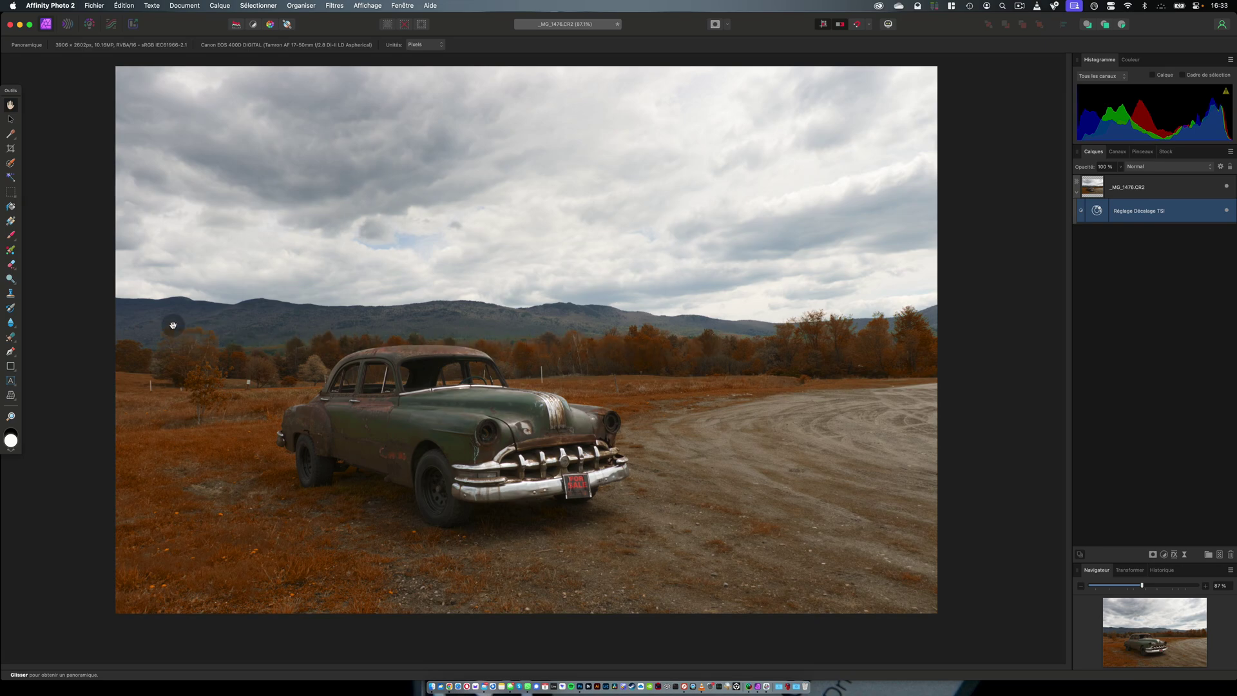
Step: Add a pixel layer above the photo and set up a brush 270 px wide with 0 % hardness and 25 % opacity
click(1142, 190)
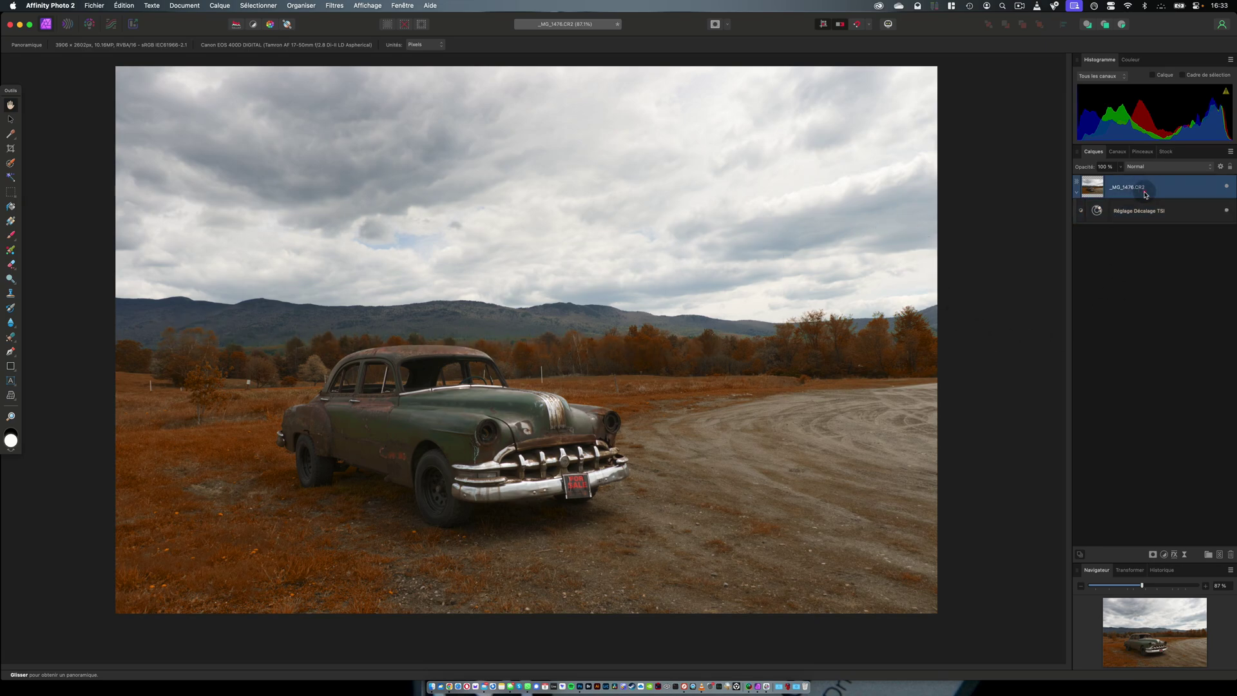
click(1218, 555)
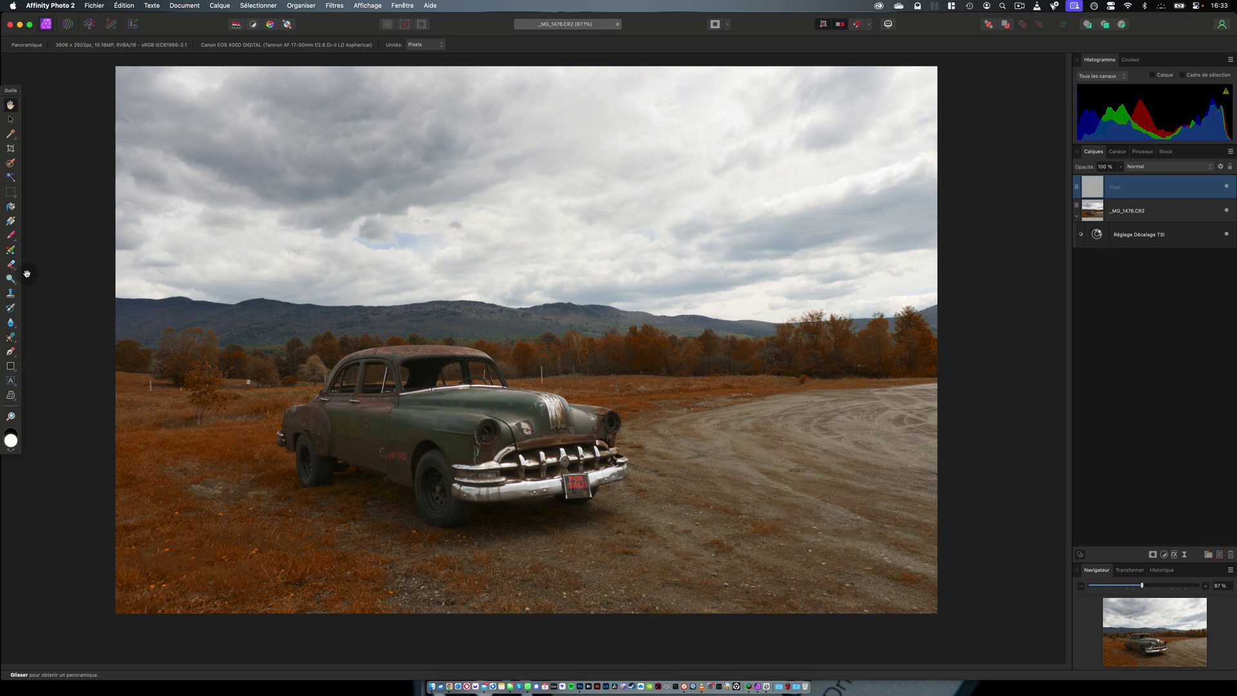
click(11, 236)
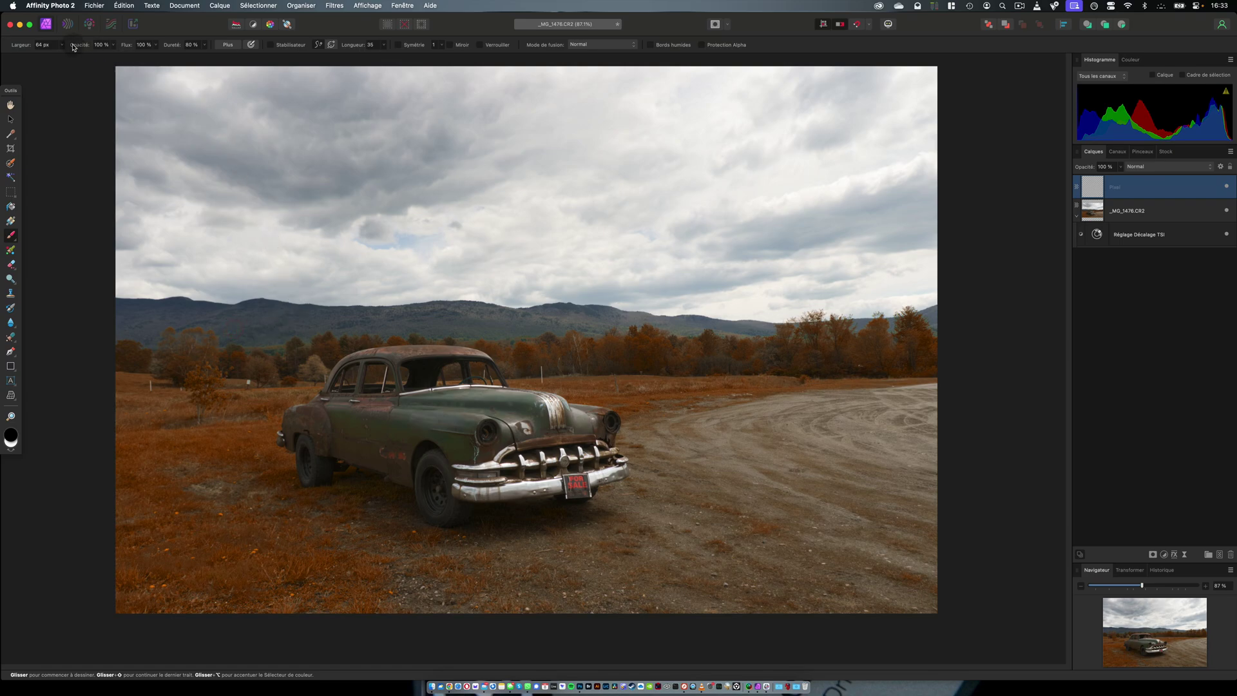
drag(21, 45, 94, 65)
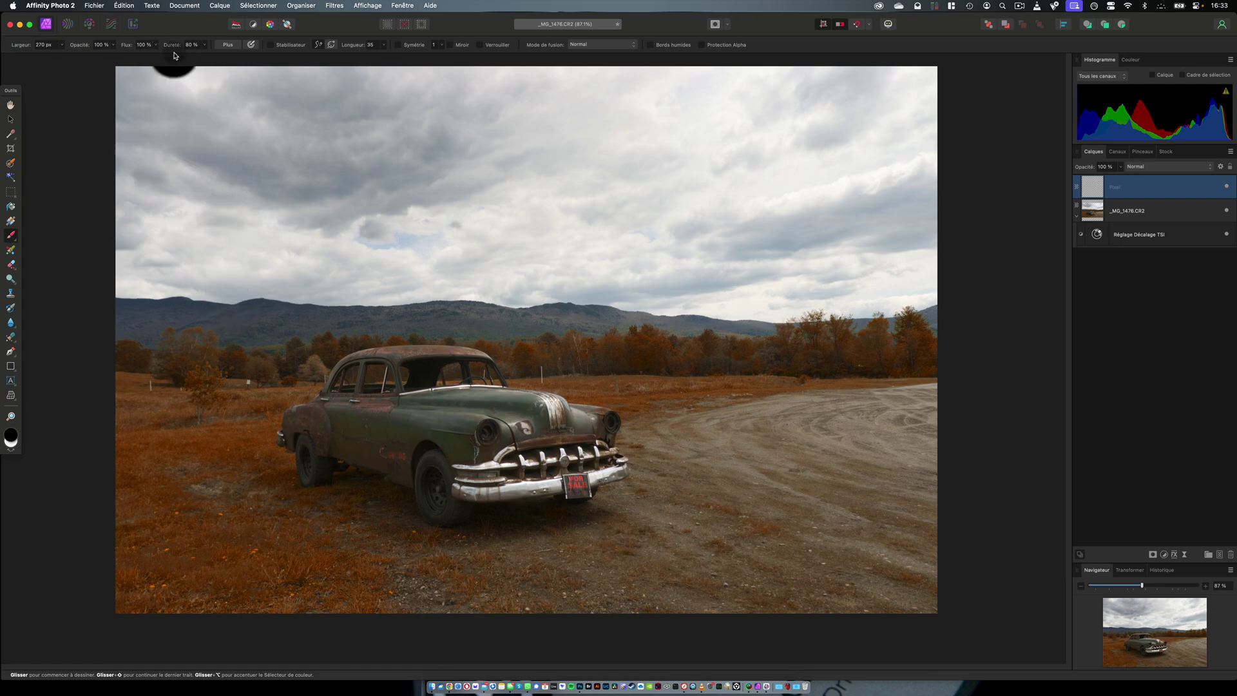
drag(173, 48, 1, 41)
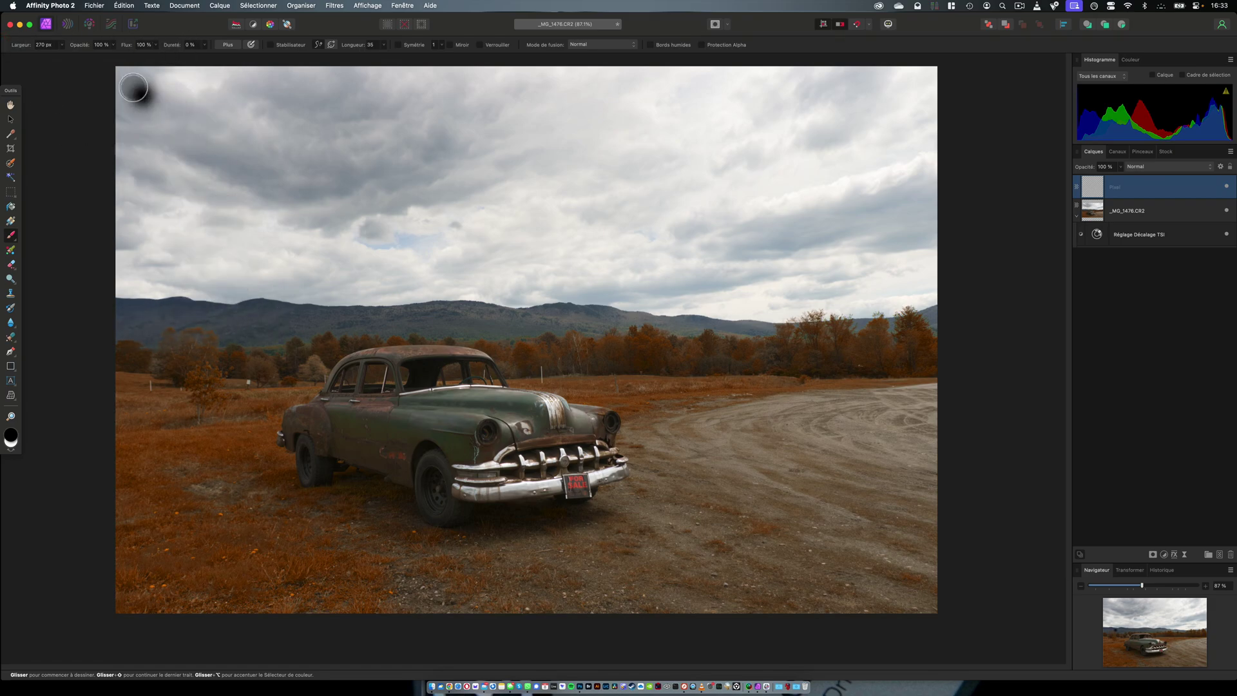
drag(71, 45, 57, 48)
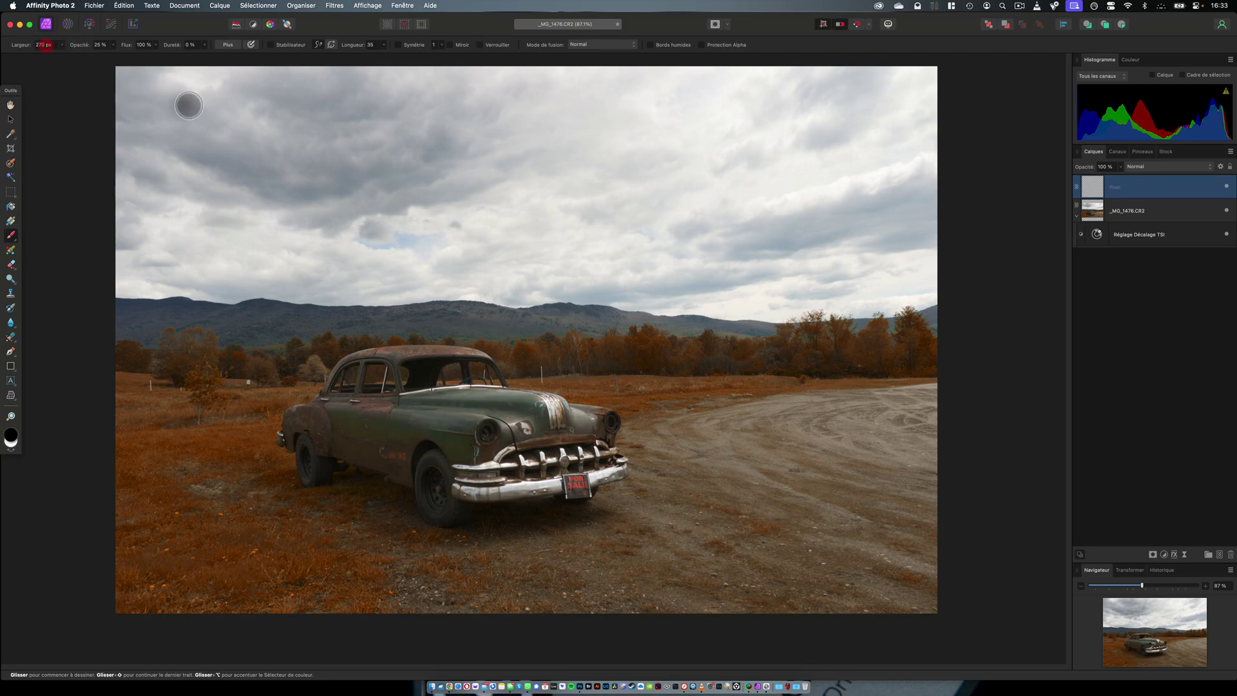
Step: Set the brush colour's hue to 18 in the colour selector and close it
click(13, 436)
drag(341, 302, 499, 312)
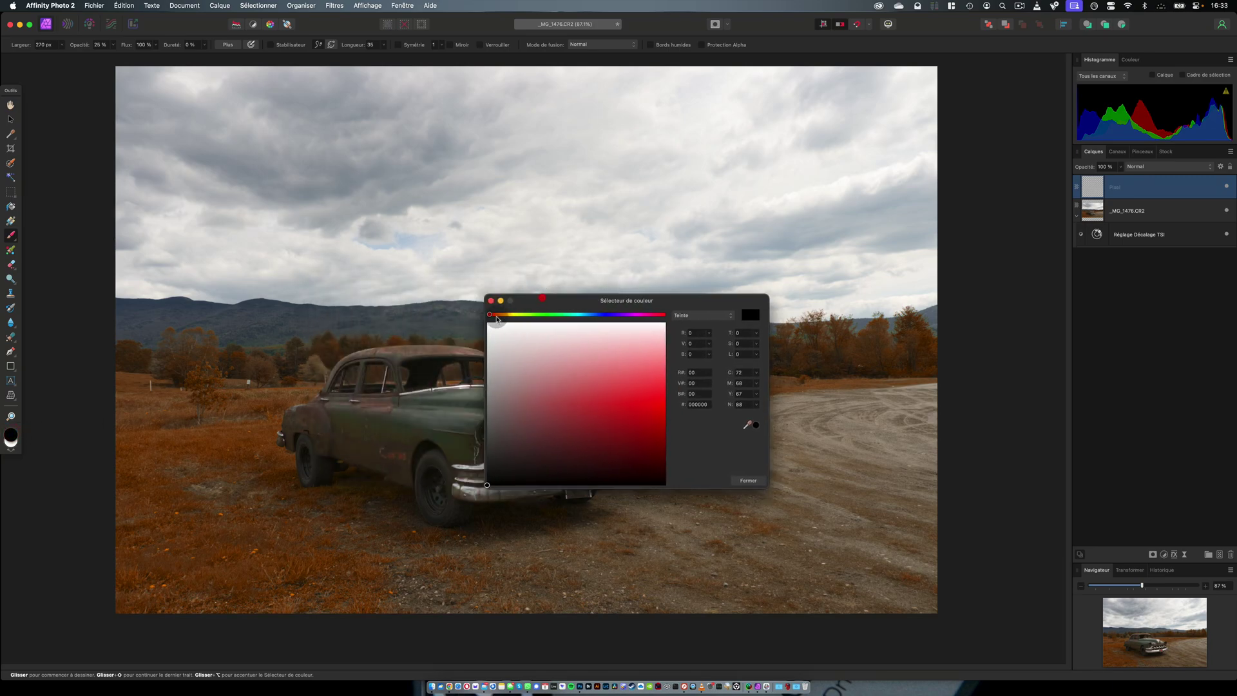
click(501, 316)
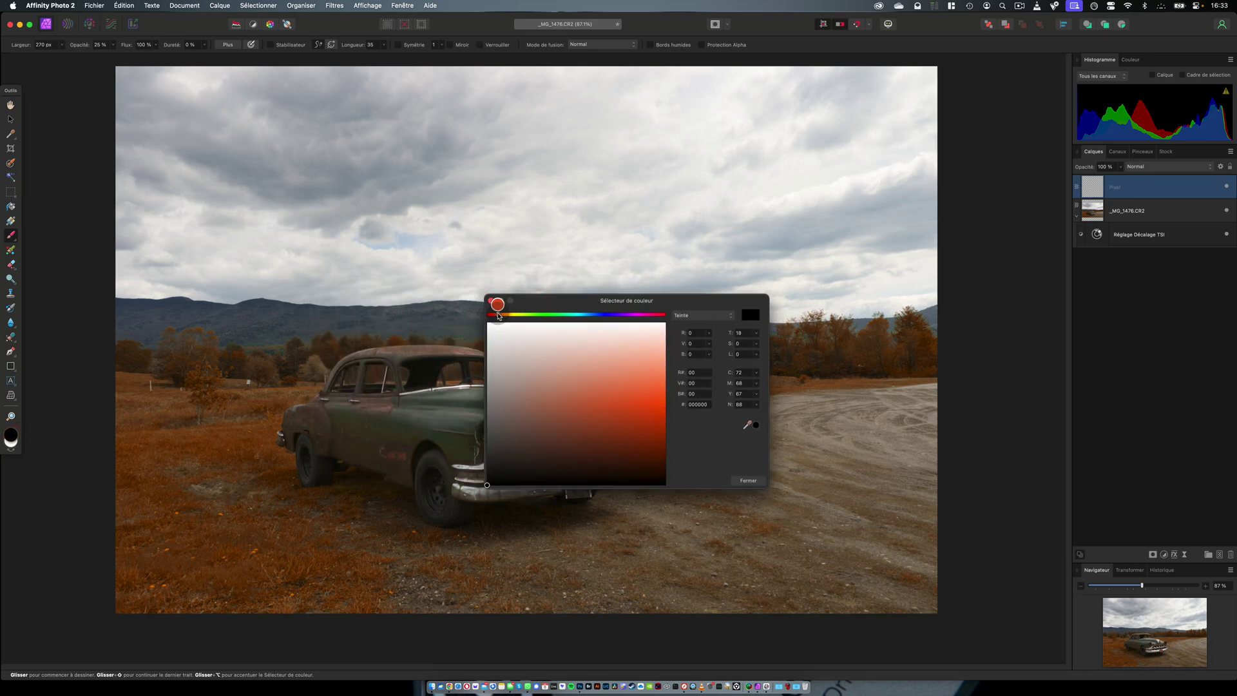
click(491, 301)
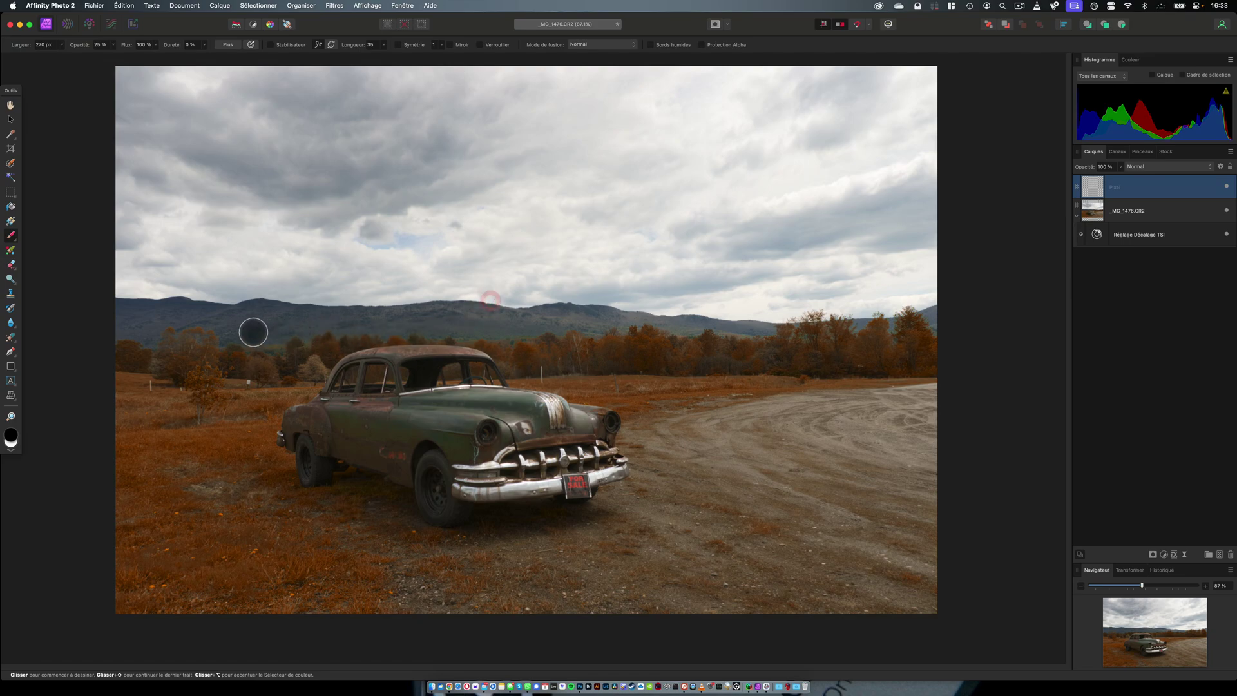
Step: Try painting over the distant mountains on the pixel layer and undo the brush stroke
mouse_move(254, 332)
mouse_down()
mouse_move(335, 323)
mouse_move(120, 314)
mouse_move(147, 334)
mouse_move(477, 318)
mouse_move(428, 323)
mouse_move(467, 323)
mouse_move(481, 257)
mouse_up()
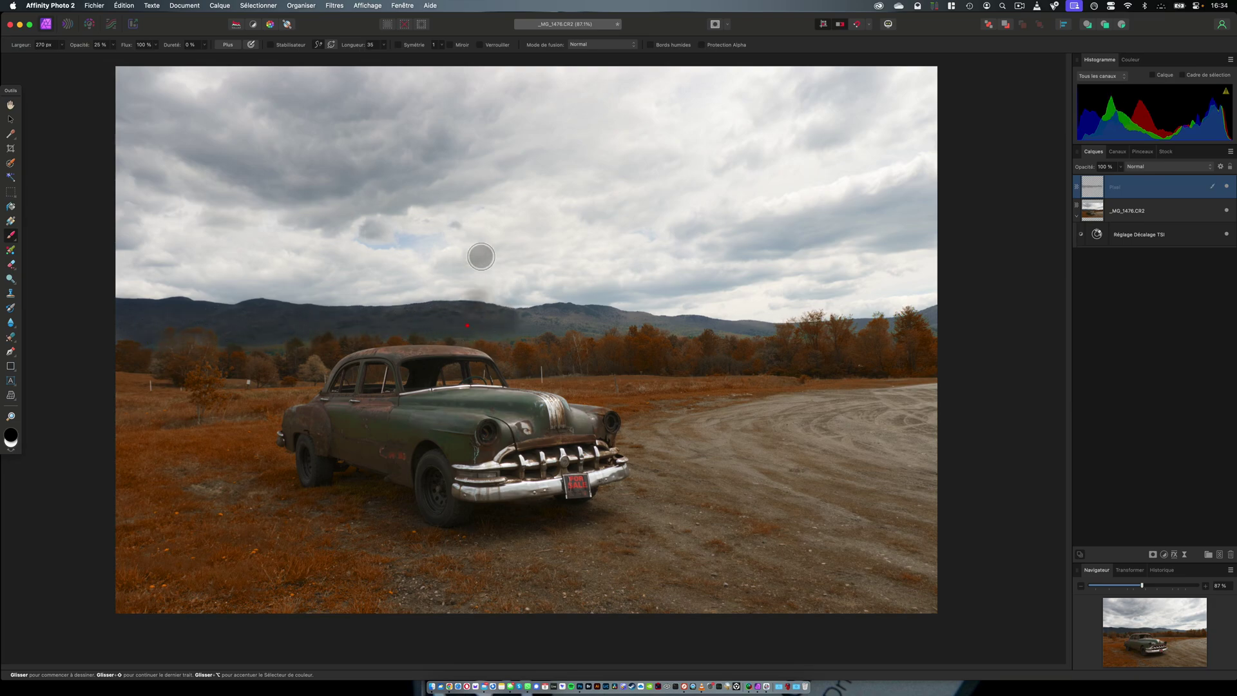
click(123, 5)
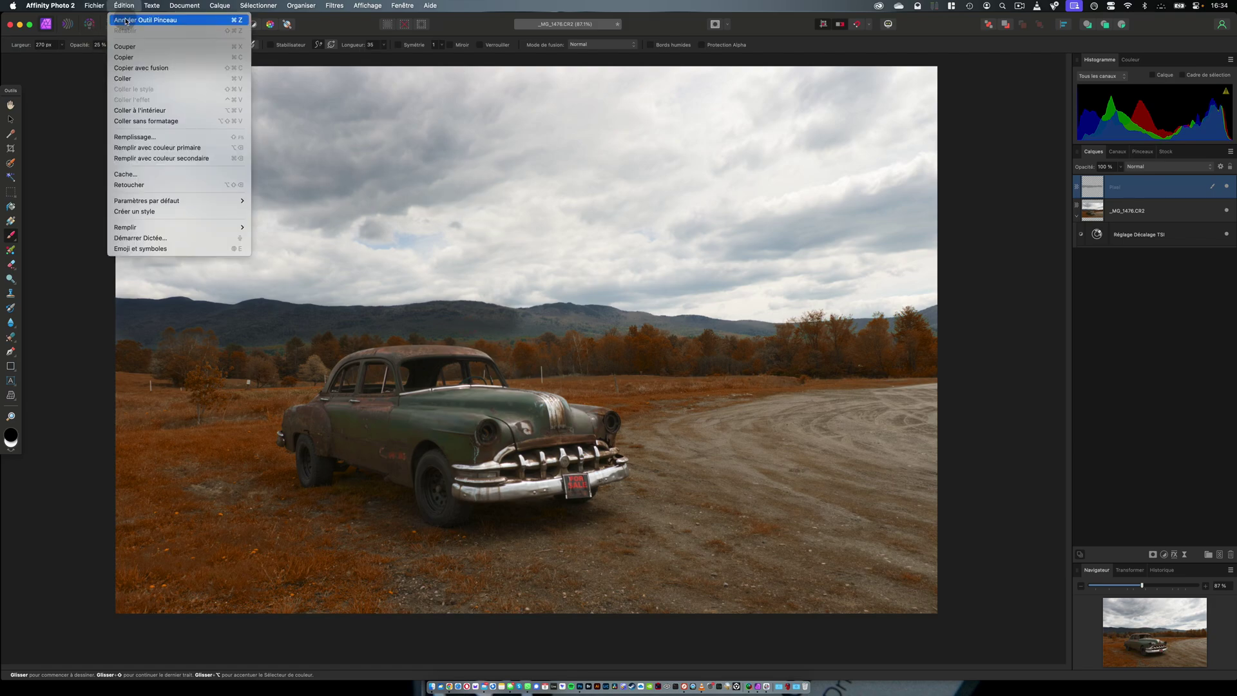
click(125, 20)
Step: Choose a dark orange-red brush colour and paint it along the whole mountain range on the pixel layer
click(12, 438)
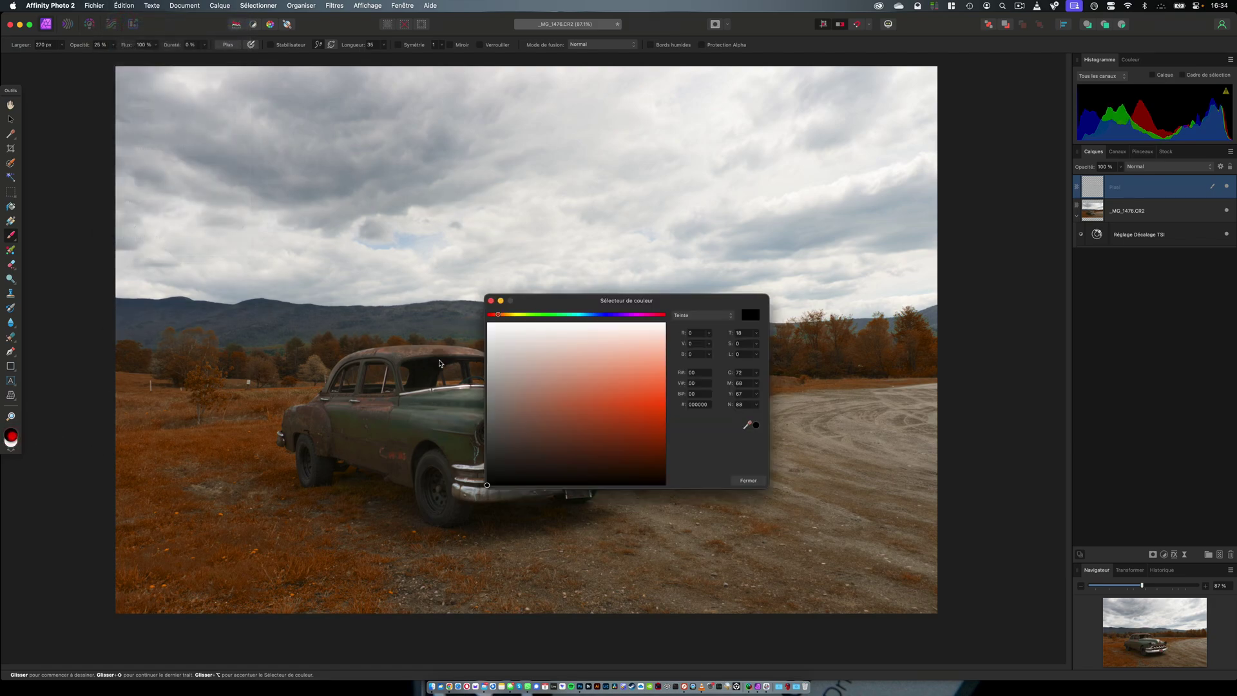
drag(639, 363, 664, 390)
drag(498, 316, 498, 317)
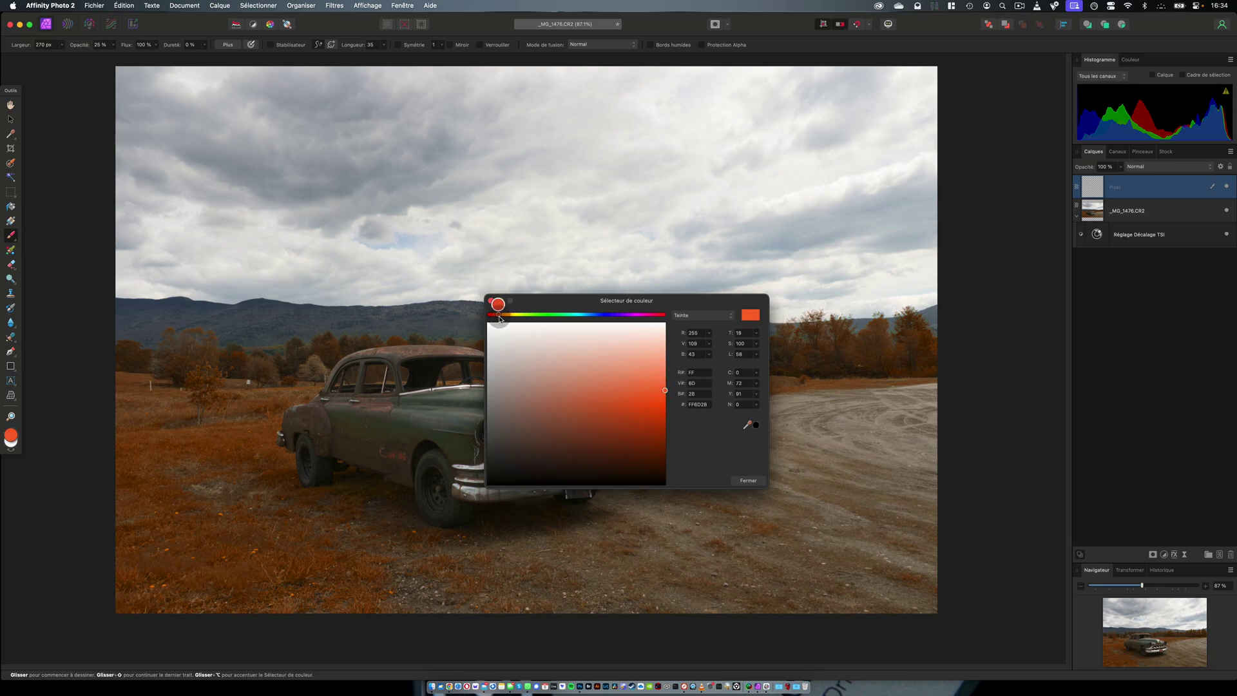
mouse_move(663, 392)
mouse_down()
mouse_move(625, 359)
mouse_move(666, 395)
mouse_move(605, 410)
mouse_move(502, 492)
mouse_move(599, 408)
mouse_move(668, 405)
mouse_up()
mouse_move(647, 416)
mouse_down()
mouse_move(652, 395)
mouse_move(636, 427)
mouse_up()
click(748, 480)
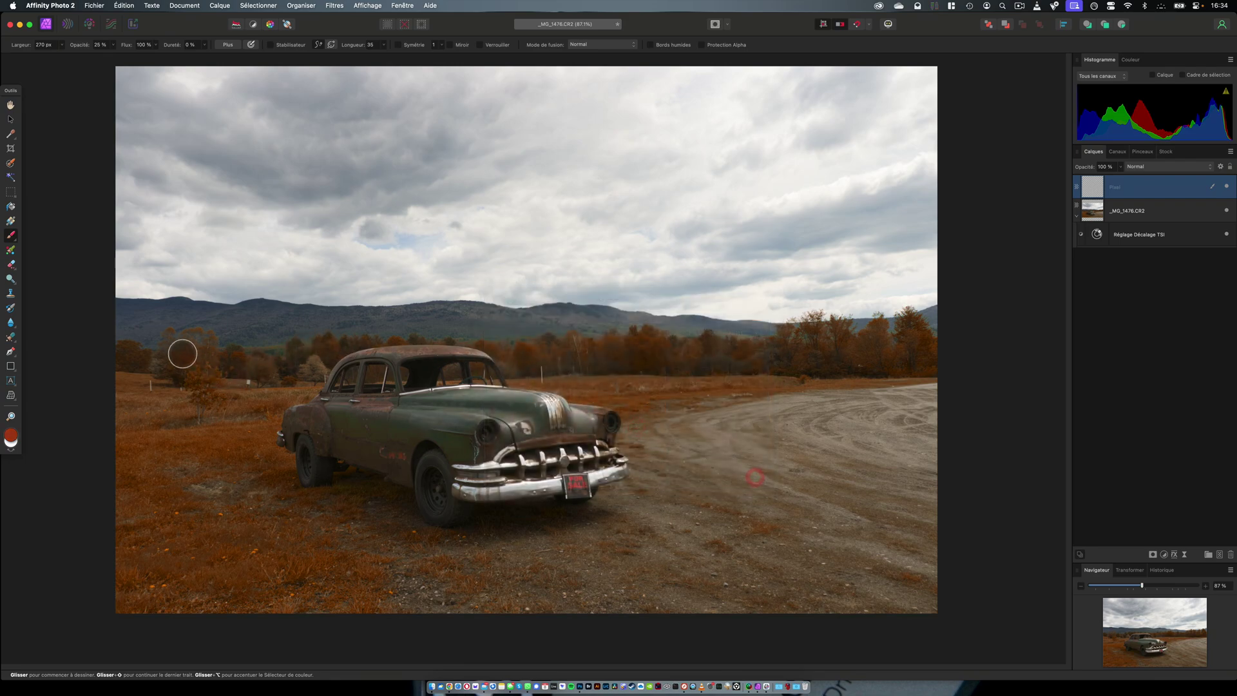
mouse_move(153, 317)
mouse_down()
mouse_move(118, 315)
mouse_move(149, 341)
mouse_move(171, 312)
mouse_move(212, 318)
mouse_move(131, 324)
mouse_move(148, 335)
mouse_move(219, 320)
mouse_move(230, 337)
mouse_move(261, 313)
mouse_move(220, 341)
mouse_move(286, 331)
mouse_move(267, 315)
mouse_move(361, 320)
mouse_move(311, 321)
mouse_move(307, 334)
mouse_move(493, 318)
mouse_move(306, 326)
mouse_move(268, 335)
mouse_move(265, 348)
mouse_move(115, 321)
mouse_move(197, 313)
mouse_move(501, 330)
mouse_move(595, 318)
mouse_move(864, 335)
mouse_move(943, 318)
mouse_up()
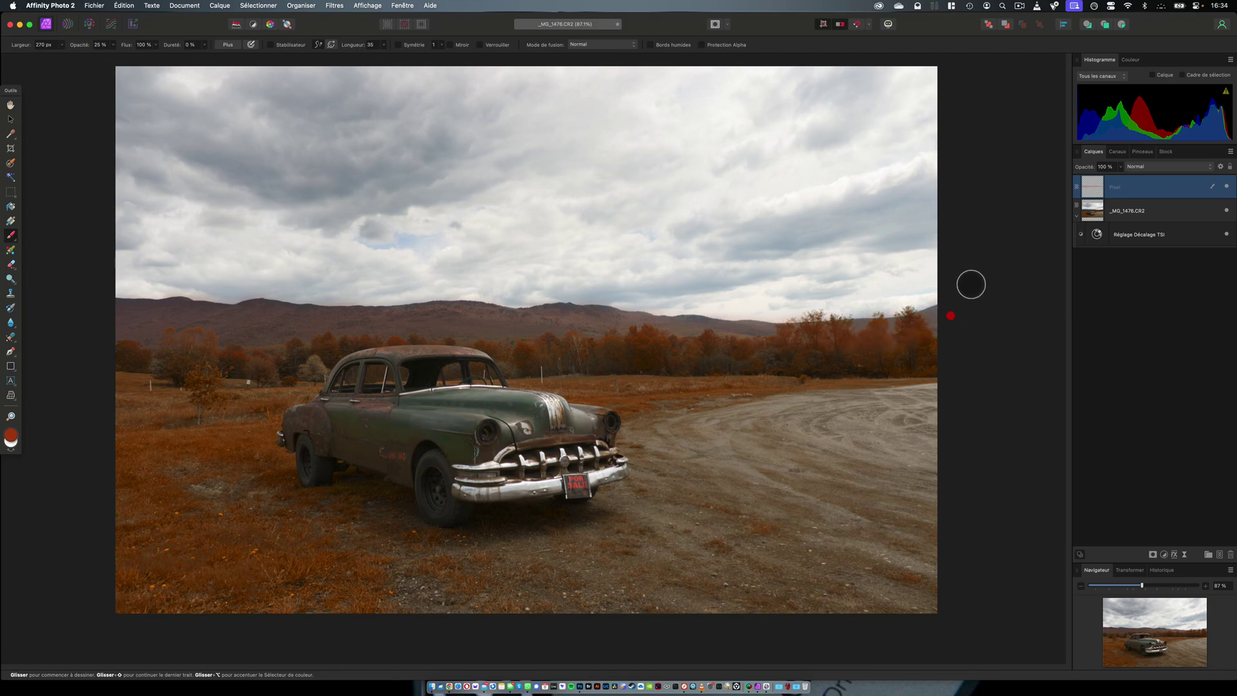
Step: Set the painted pixel layer's blend mode to Couleur, reduce its opacity to 36 % and compare the photo with and without it
click(1209, 166)
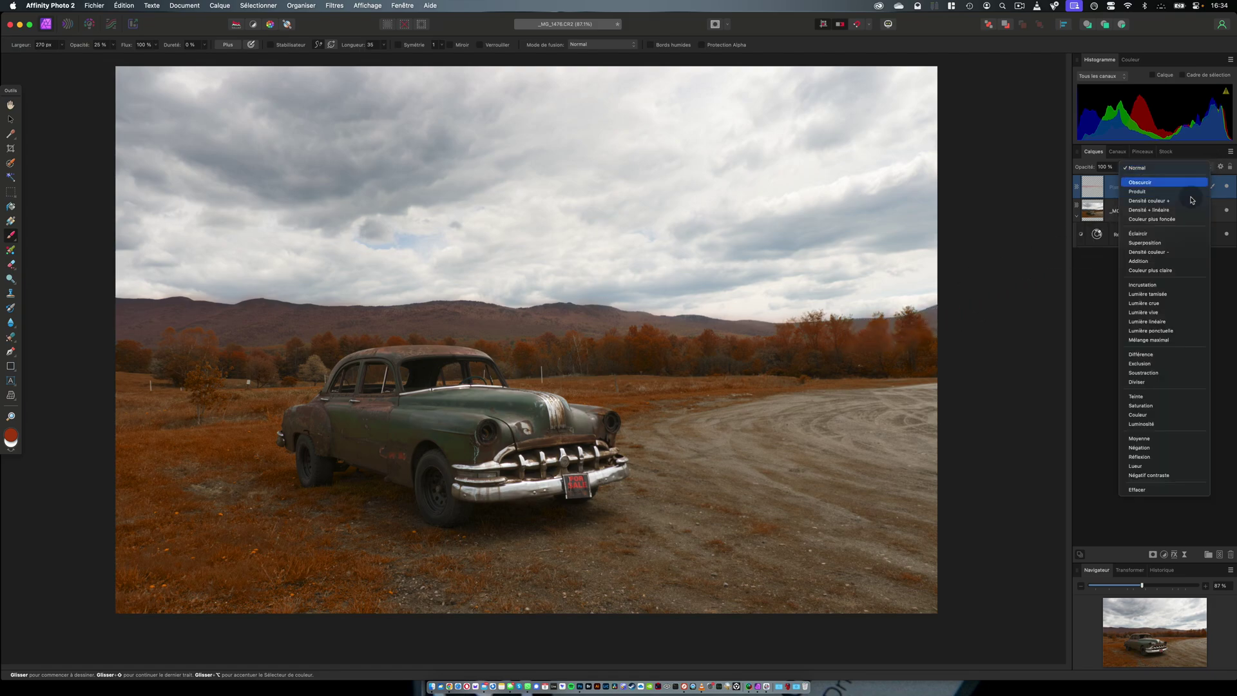
click(1170, 421)
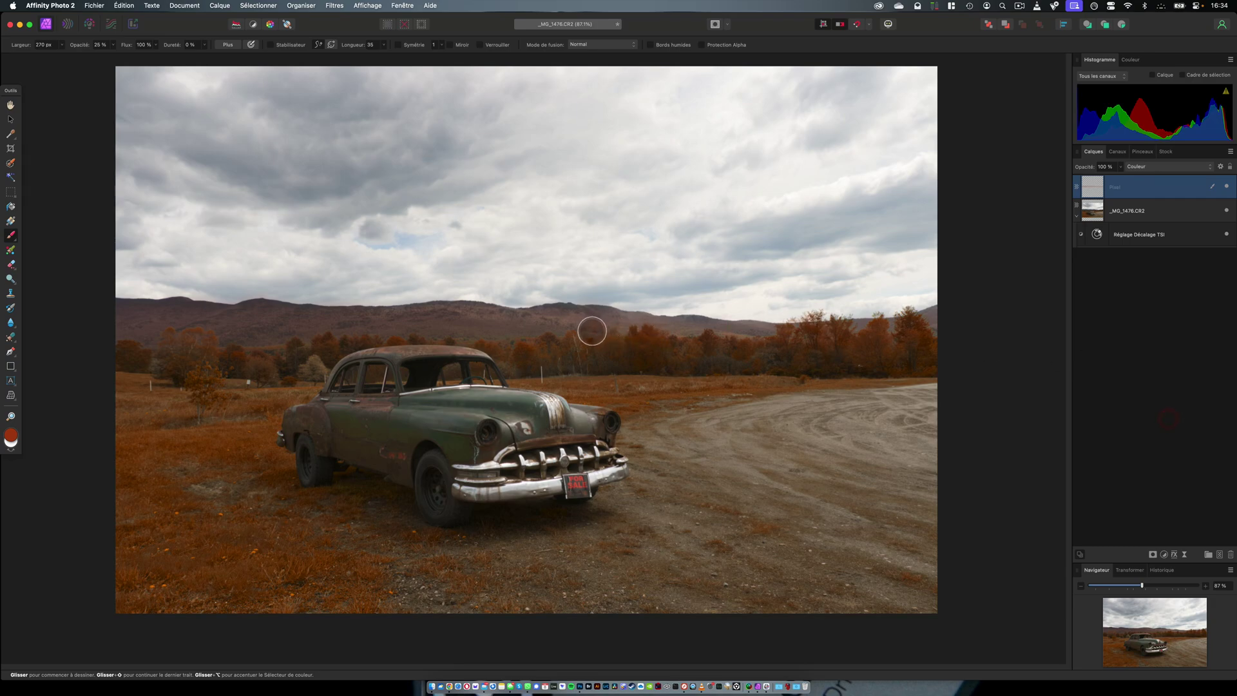
click(519, 331)
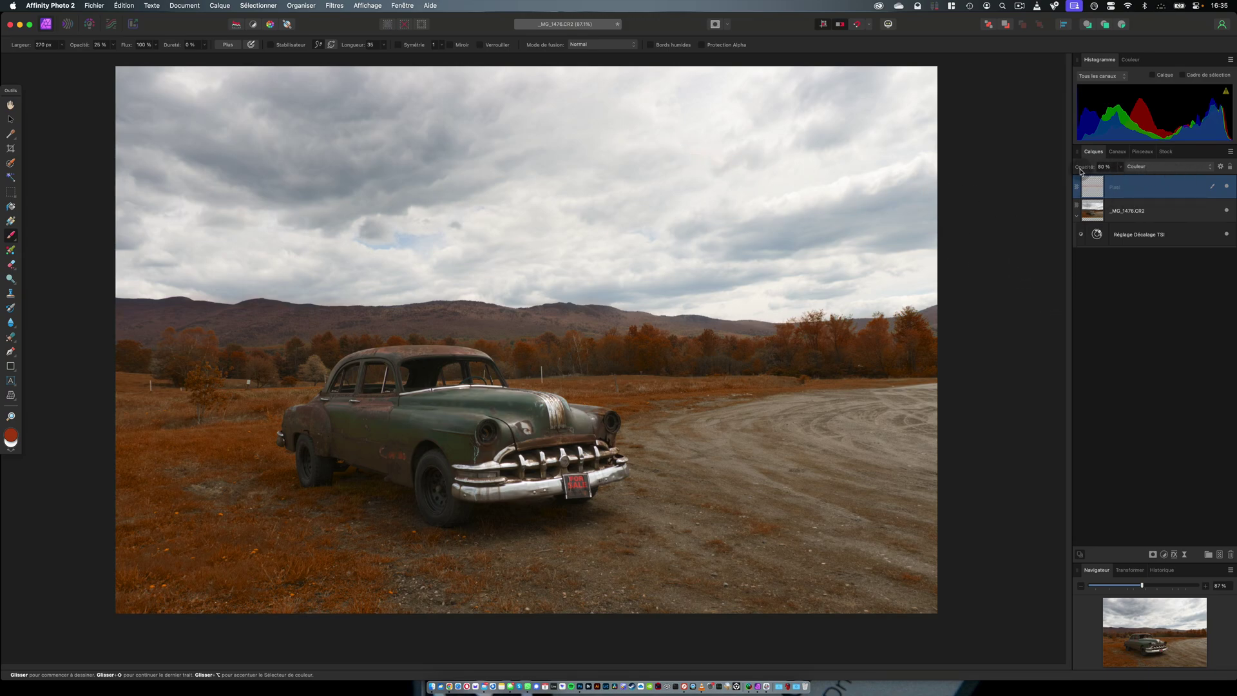
drag(1082, 172, 1058, 172)
click(1227, 188)
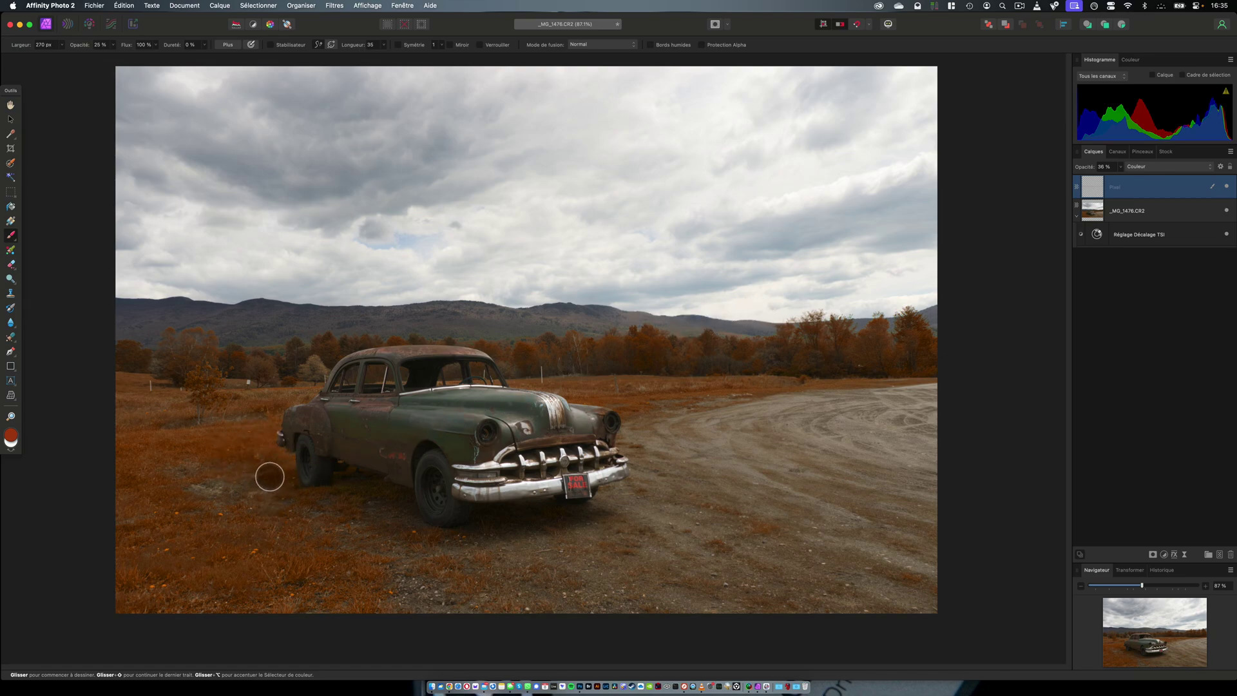
Step: Check the TSI adjustment's settings, keep that layer selected and set the brush colour to black
double_click(1097, 233)
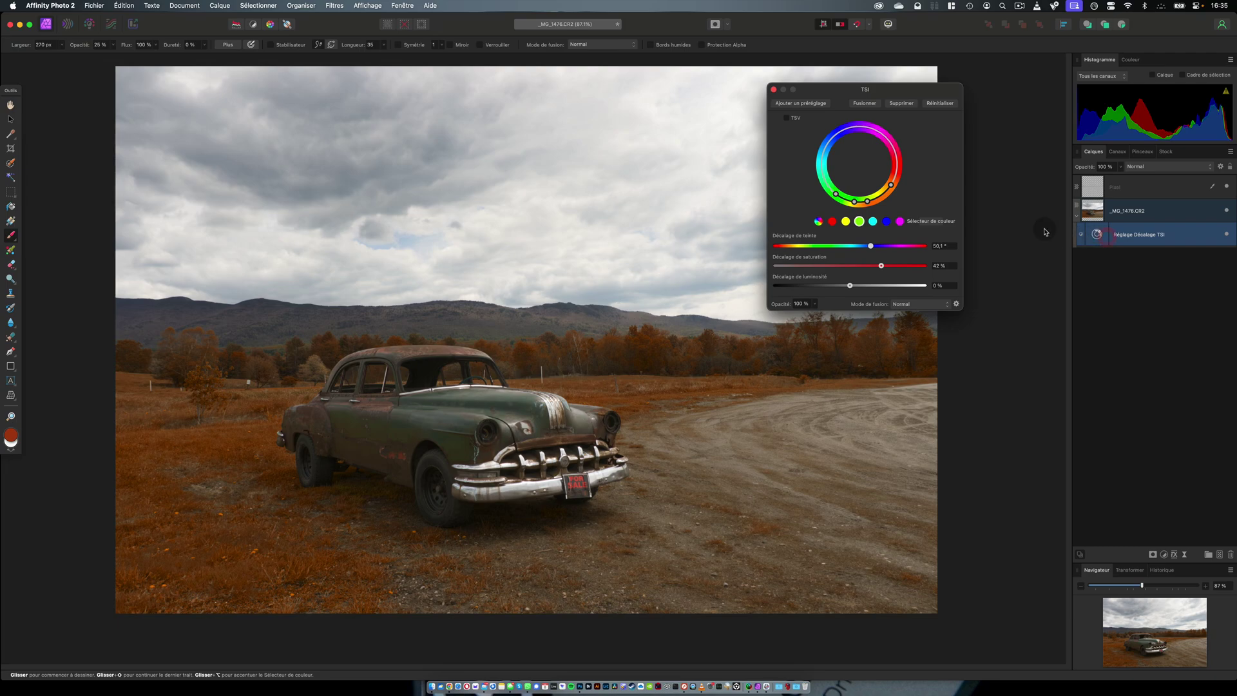
click(774, 90)
click(1146, 235)
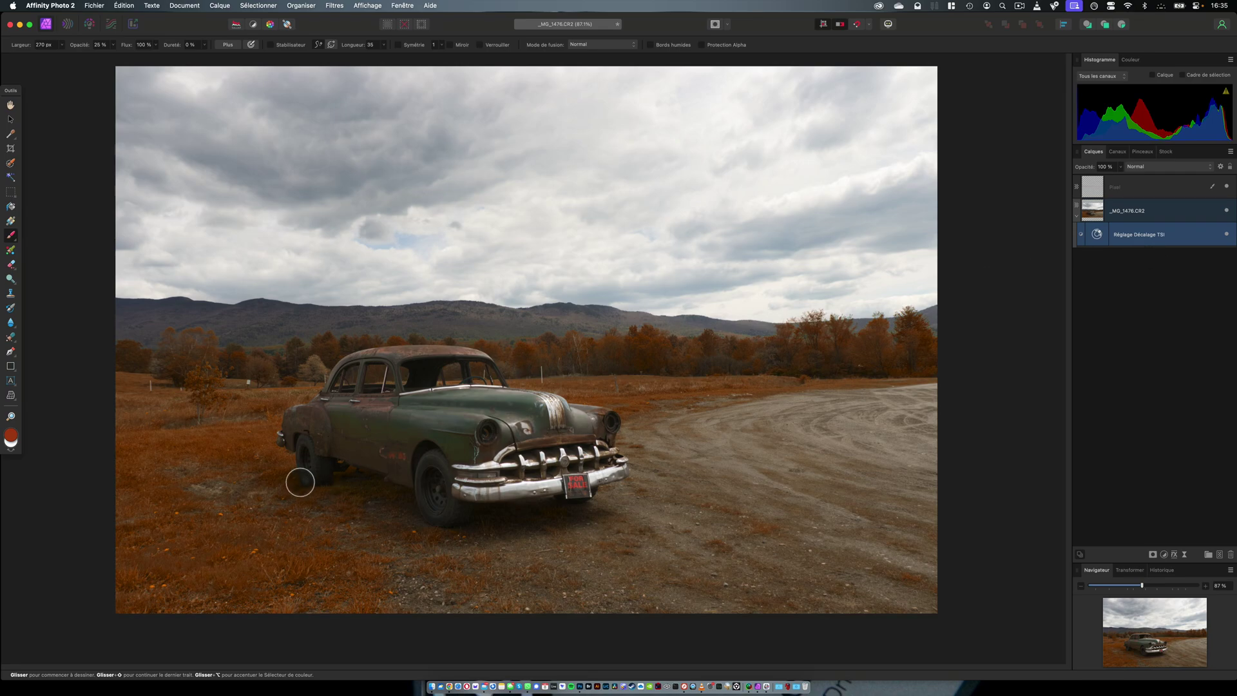
double_click(11, 439)
click(525, 484)
click(746, 479)
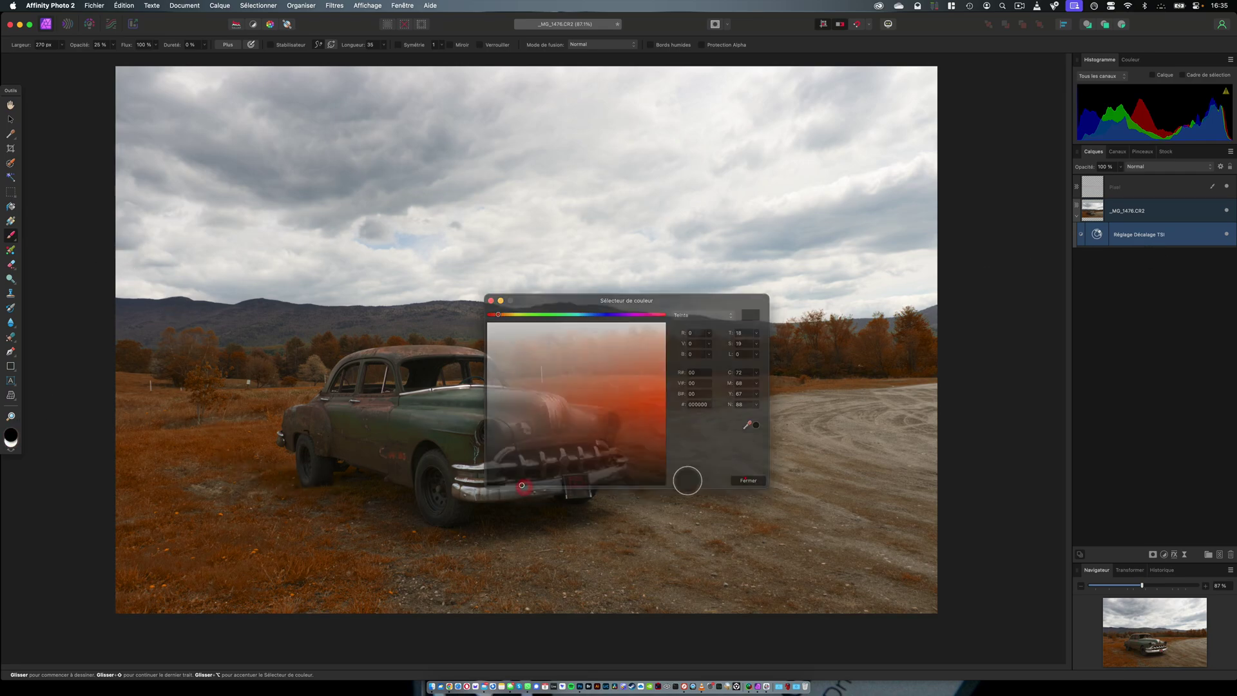
Step: Try masking the TSI adjustment with black paint on the grass beside the car and undo the stroke
mouse_move(280, 535)
mouse_down()
mouse_move(324, 545)
mouse_move(280, 580)
mouse_move(210, 454)
mouse_up()
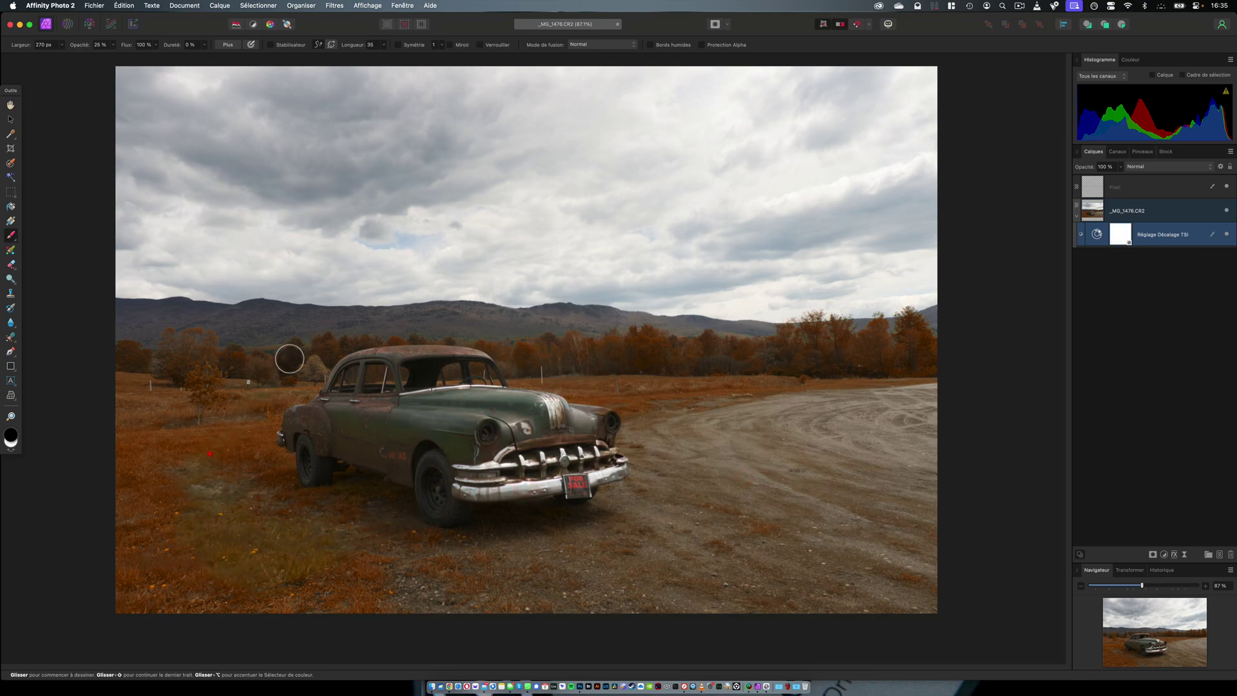
click(123, 5)
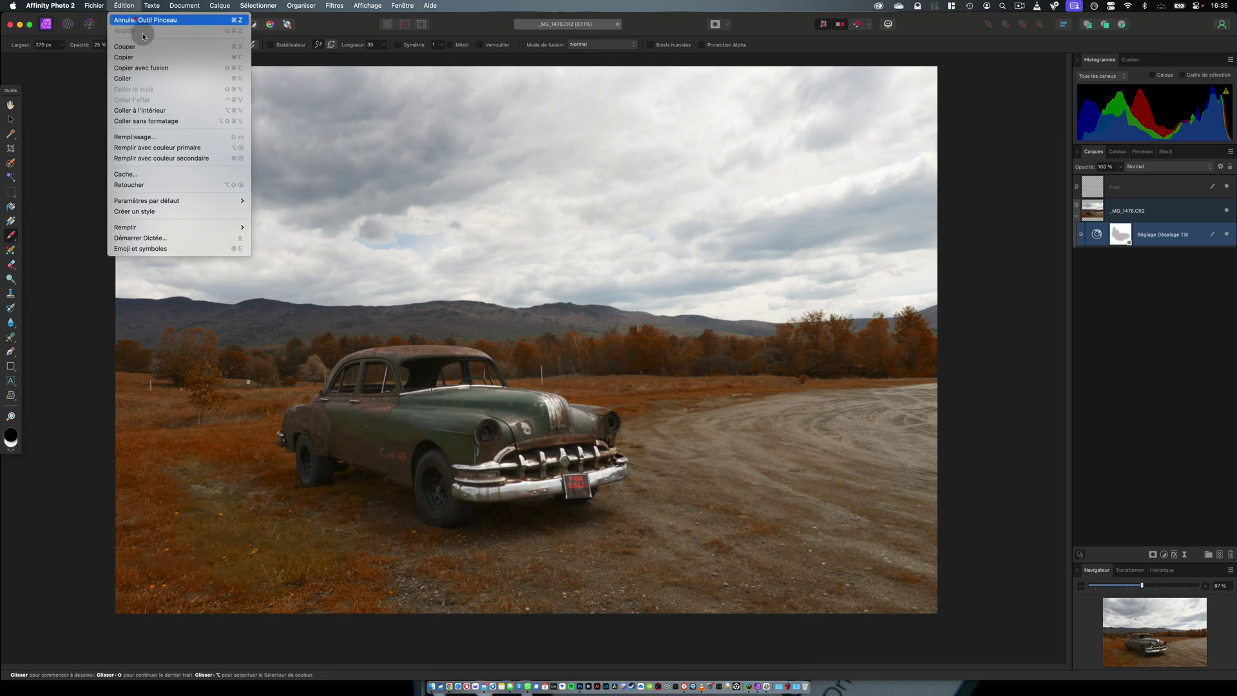
click(143, 20)
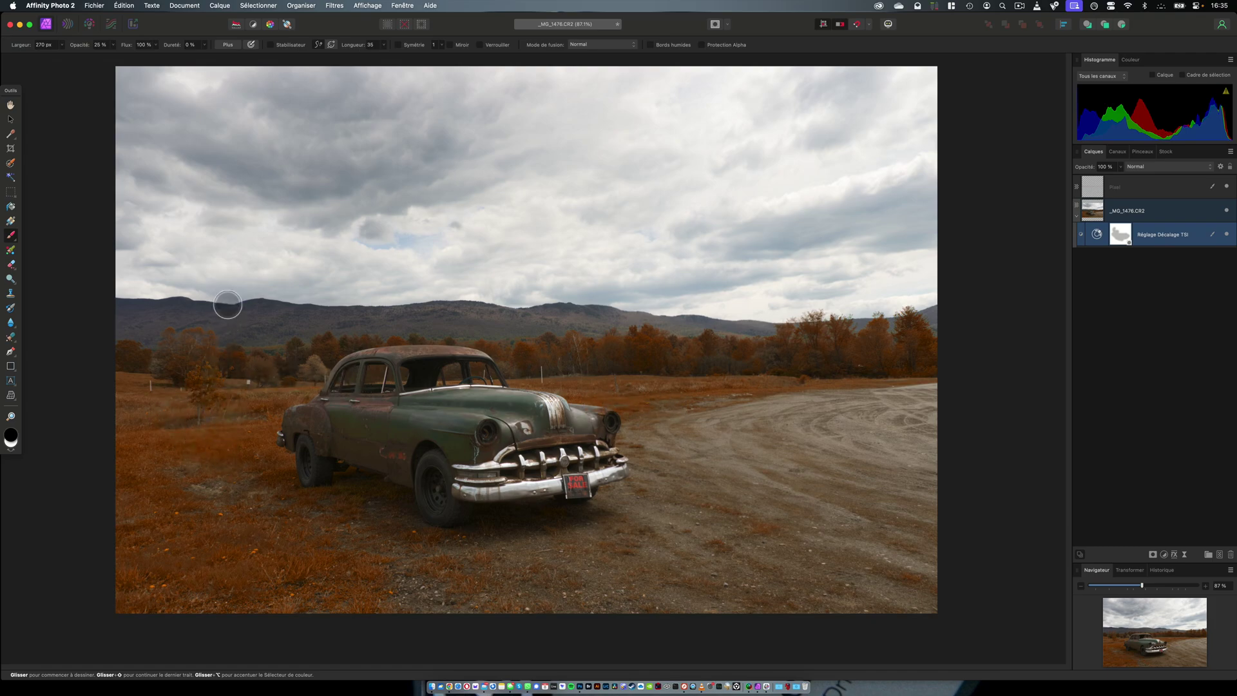
Step: Enlarge the brush to 555 px and paint black over parts of the grass and vegetation to partly mask the TSI adjustment
drag(23, 45, 36, 49)
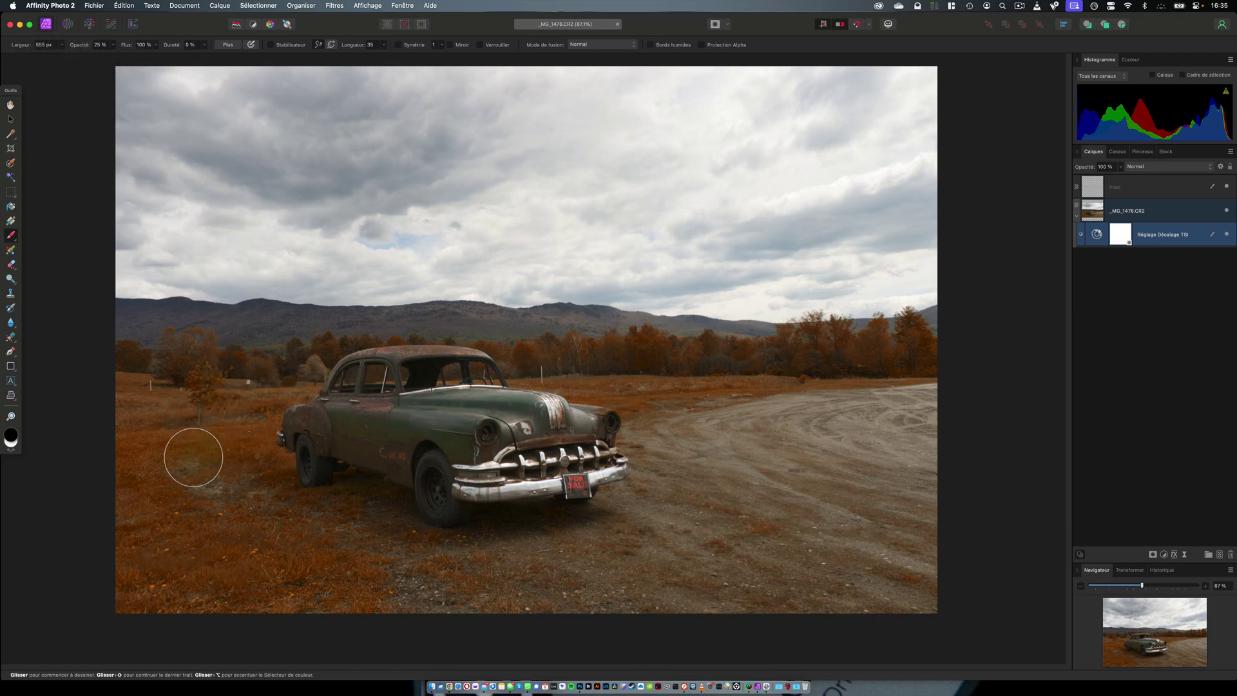
mouse_move(193, 457)
mouse_down()
mouse_move(151, 436)
mouse_move(99, 491)
mouse_move(411, 553)
mouse_move(466, 597)
mouse_up()
mouse_move(186, 468)
mouse_down()
mouse_move(166, 572)
mouse_move(496, 574)
mouse_move(296, 522)
mouse_move(284, 537)
mouse_up()
Step: Compare the image with the photo layer and the masked TSI adjustment switched off and on again
click(1227, 211)
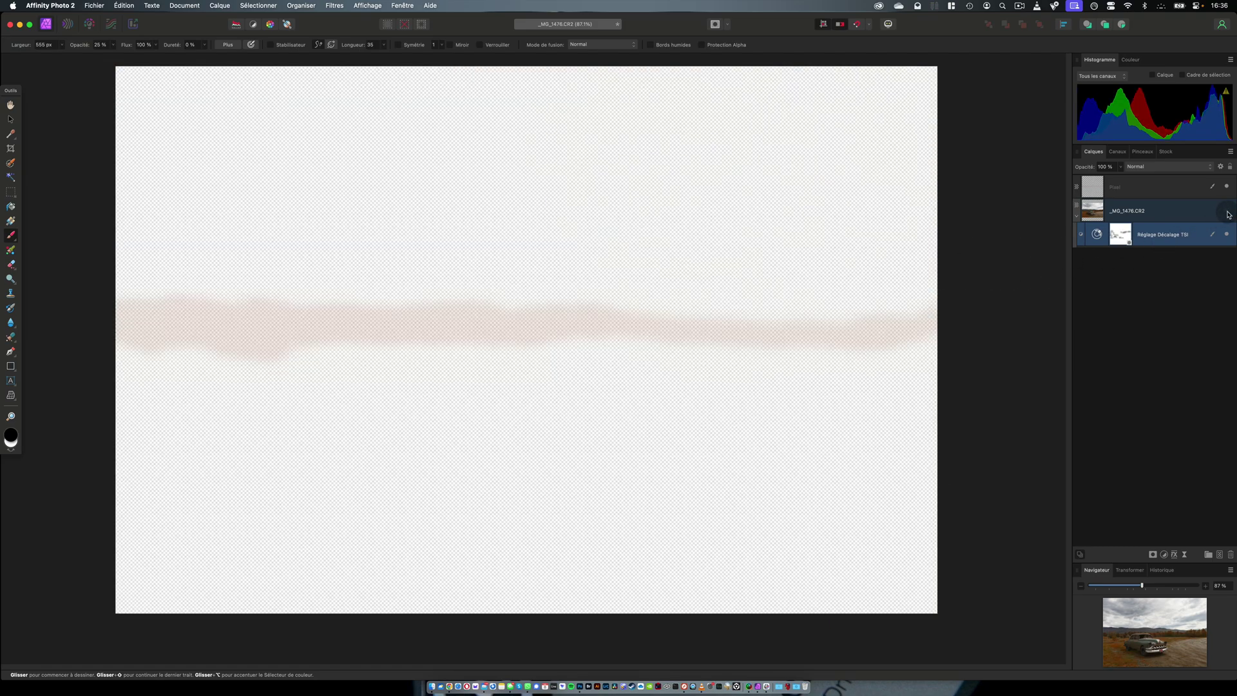
click(1227, 211)
click(1227, 235)
click(1228, 235)
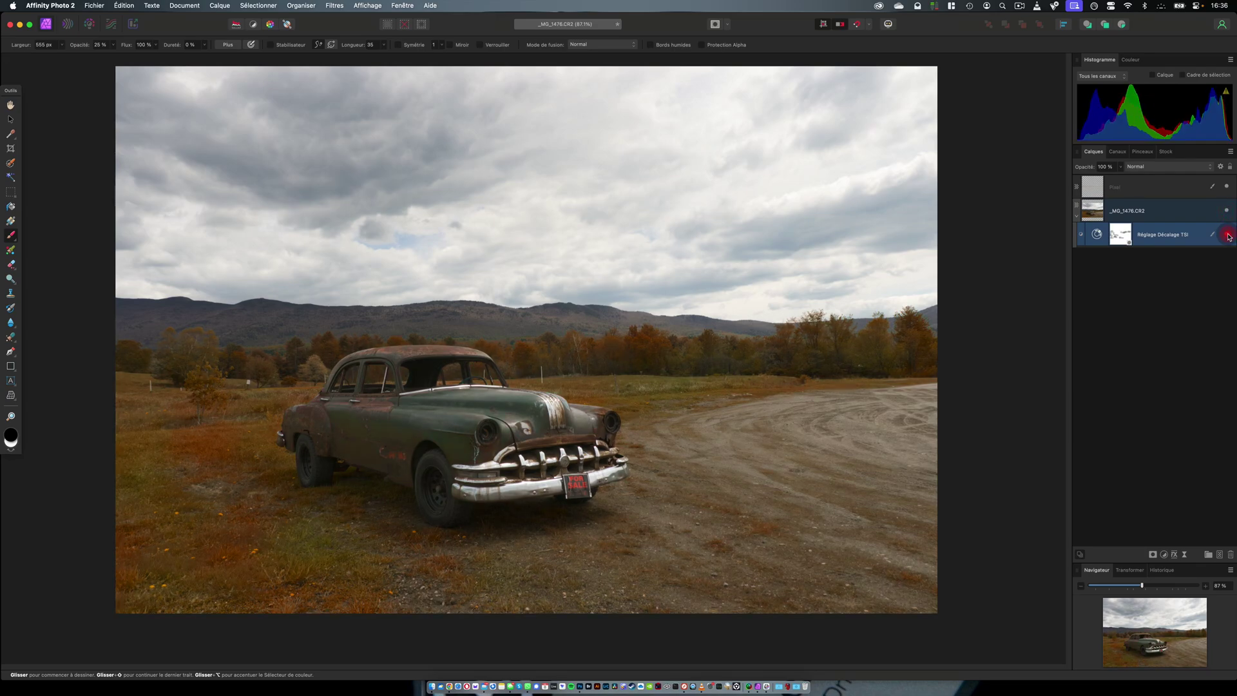
click(1228, 235)
click(1227, 236)
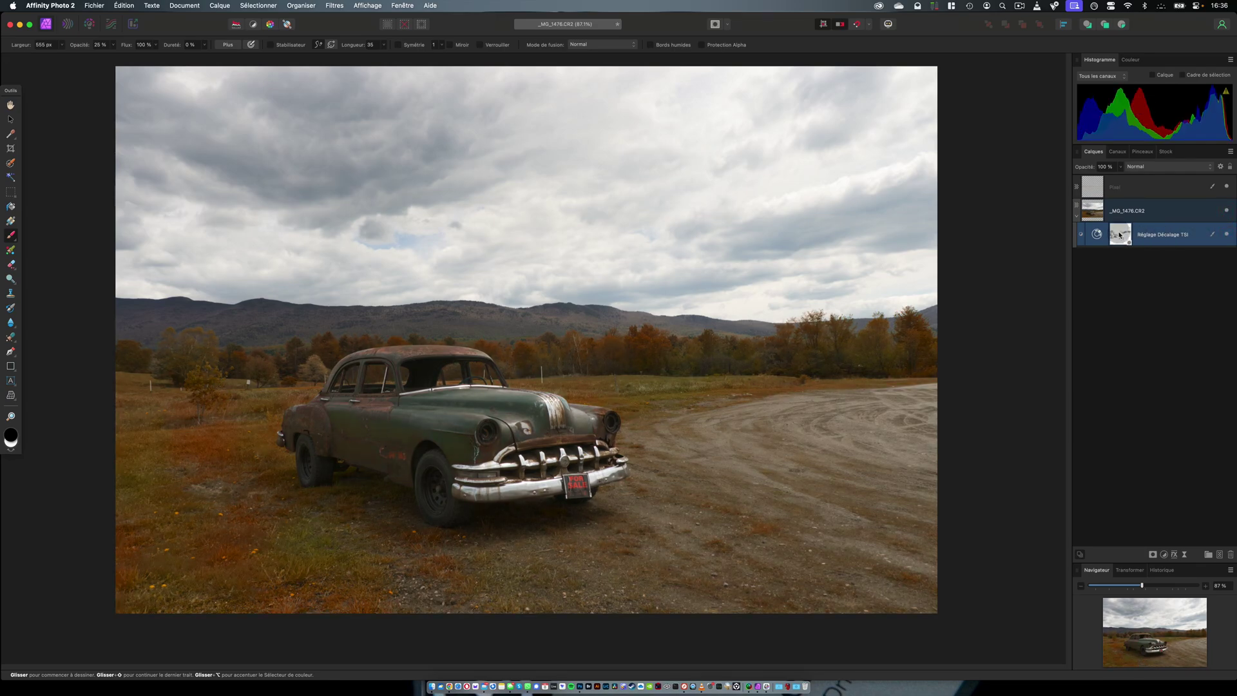
Step: Slightly lower the TSI adjustment's opacity and compare the photo without and with the TSI and pixel layers, leaving both visible
mouse_move(1086, 168)
mouse_down()
mouse_move(1036, 176)
mouse_move(1084, 185)
mouse_up()
click(1227, 234)
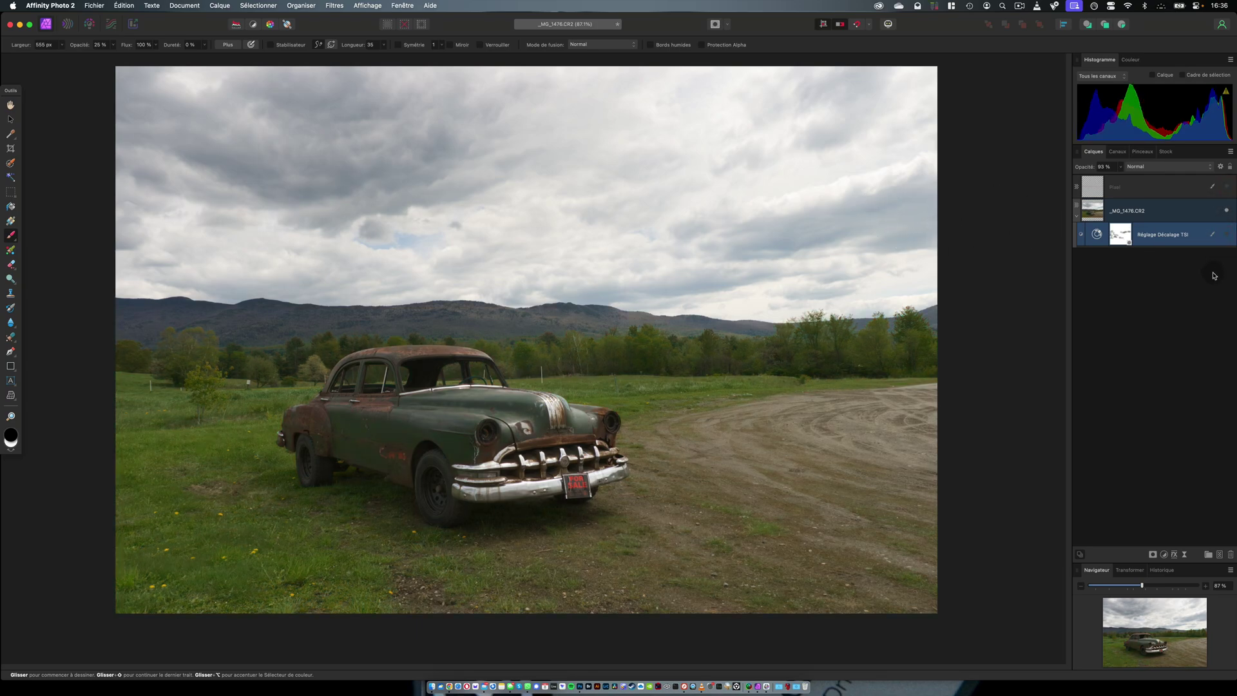
click(1226, 234)
click(1227, 186)
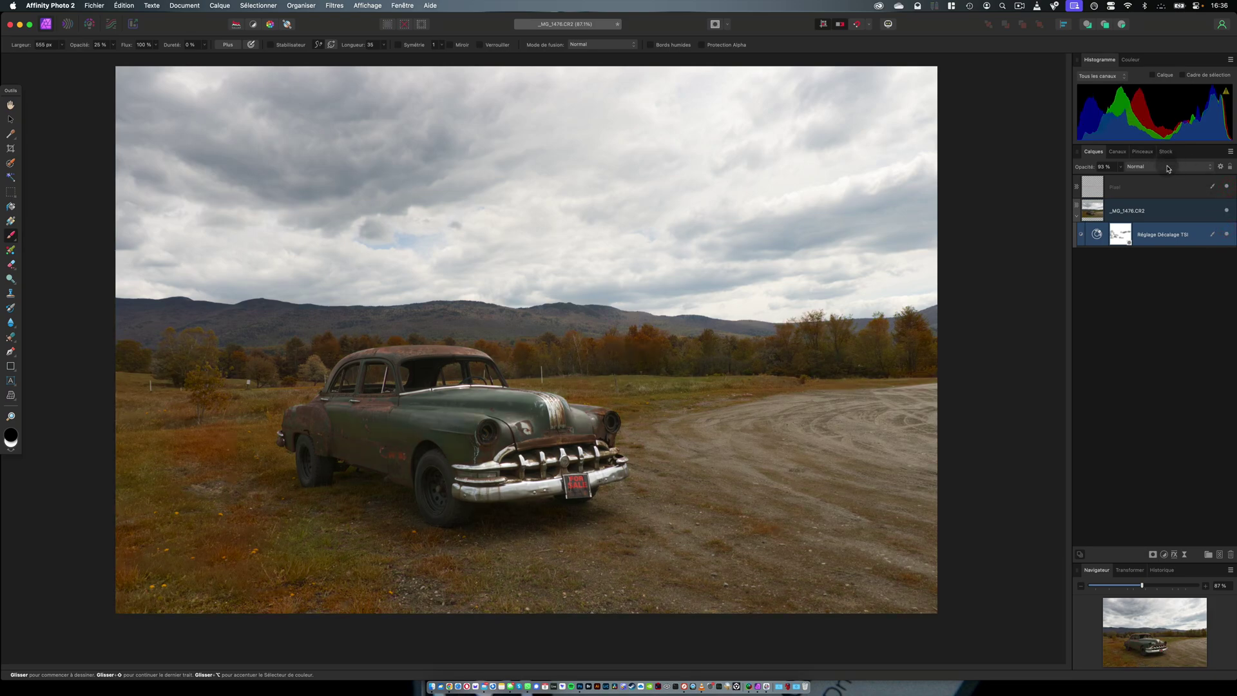